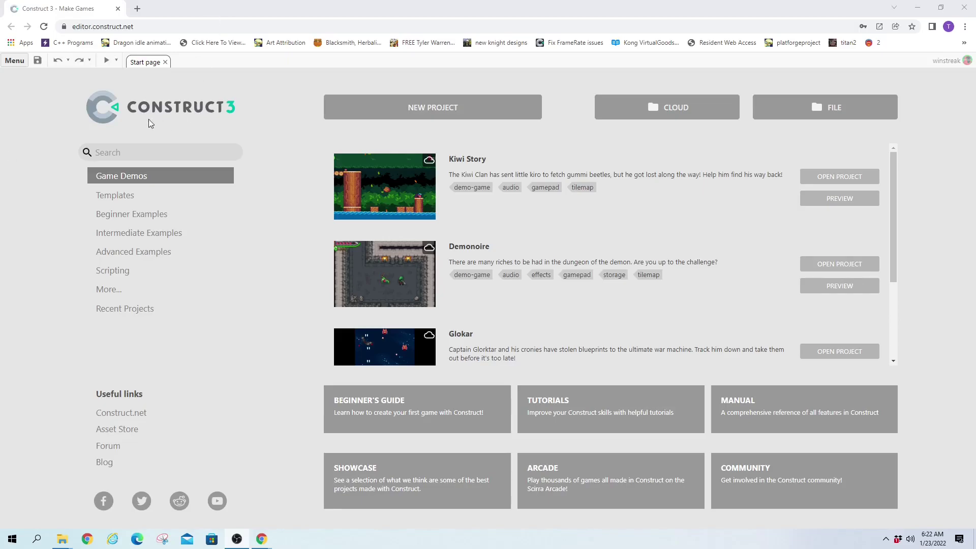
- Start a new Construct 3 project from Menu > Project > New named DungeonCrawl
{"action": "left_click", "coordinate": [14, 61]}
{"action": "mouse_move", "coordinate": [28, 84]}
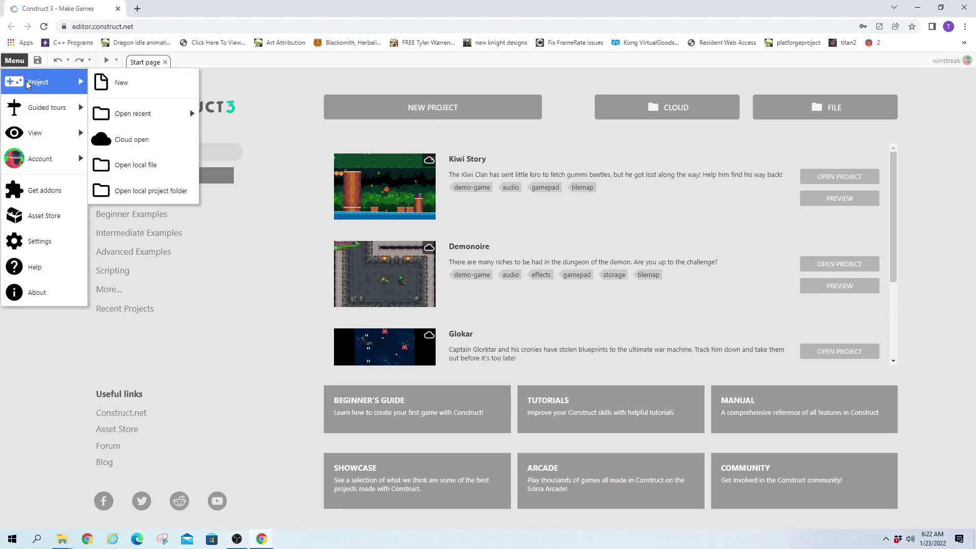
{"action": "left_click", "coordinate": [124, 82]}
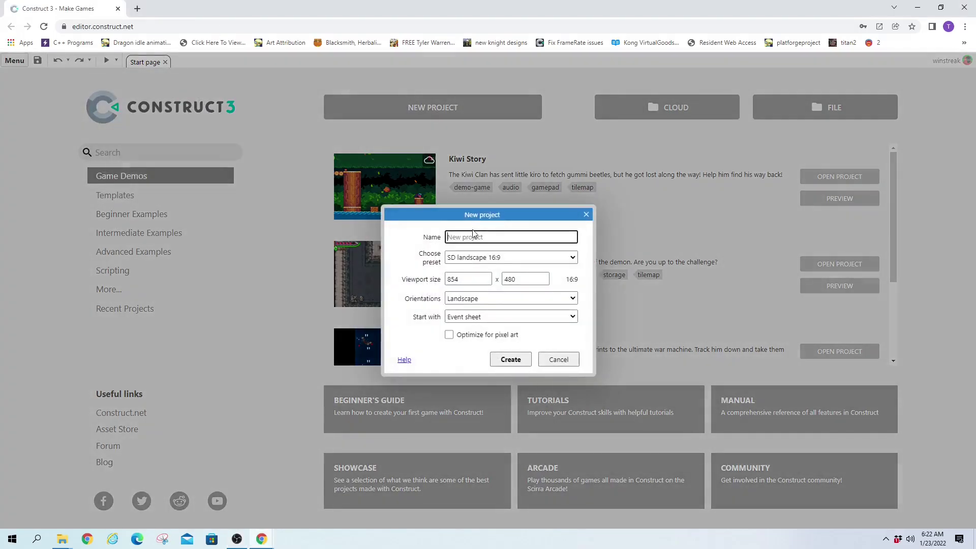
{"action": "type", "text": "DungeonCrawl"}
{"action": "key", "text": "Return"}
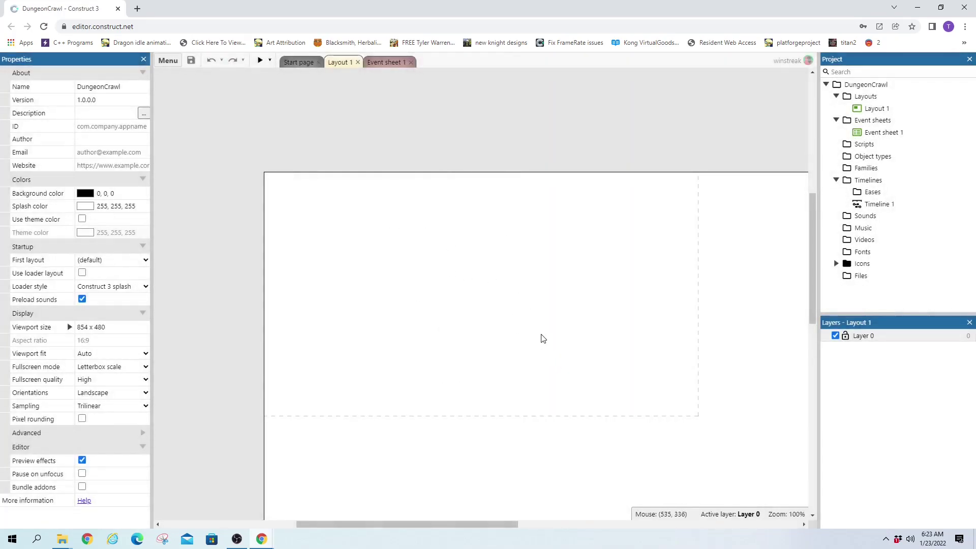
- Insert a new Tilemap object type via the layout's Insert new object list
{"action": "left_click", "coordinate": [379, 232]}
{"action": "double_click", "coordinate": [379, 253]}
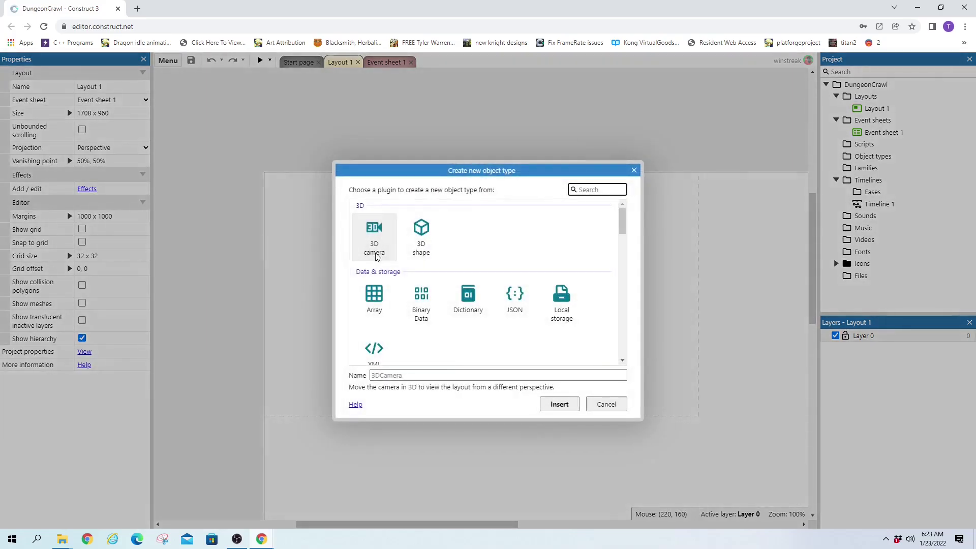
{"action": "left_click", "coordinate": [633, 170]}
{"action": "right_click", "coordinate": [467, 126]}
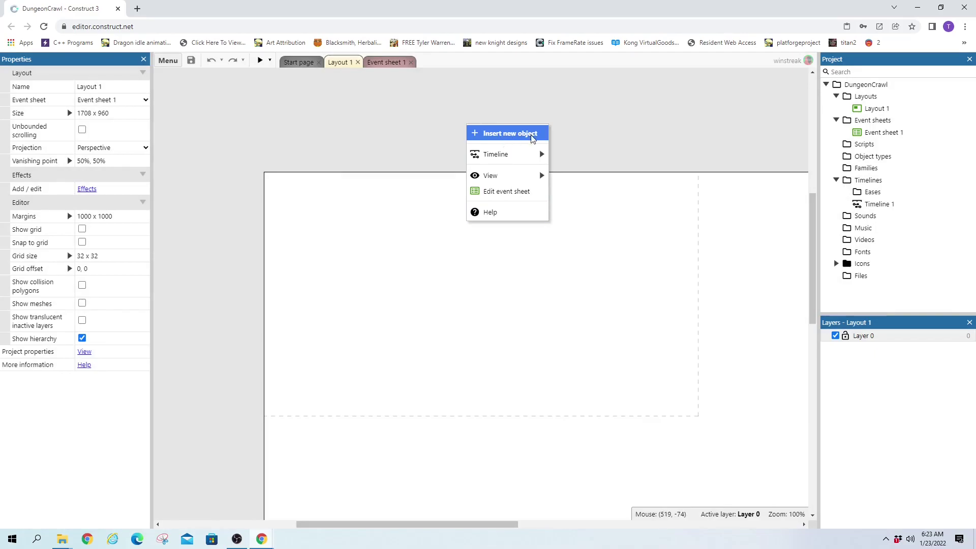
{"action": "left_click", "coordinate": [522, 136]}
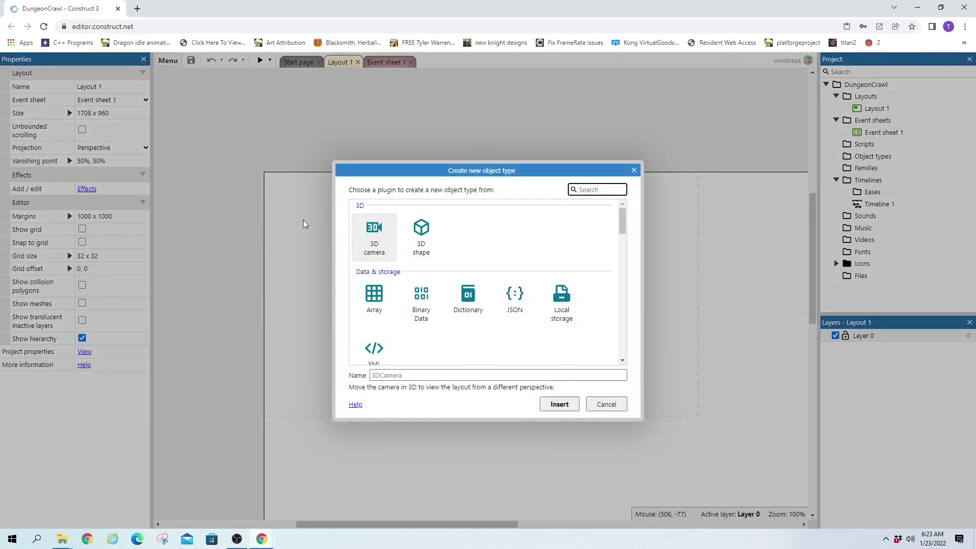
{"action": "scroll", "coordinate": [559, 316], "scroll_direction": "down", "scroll_amount": 10}
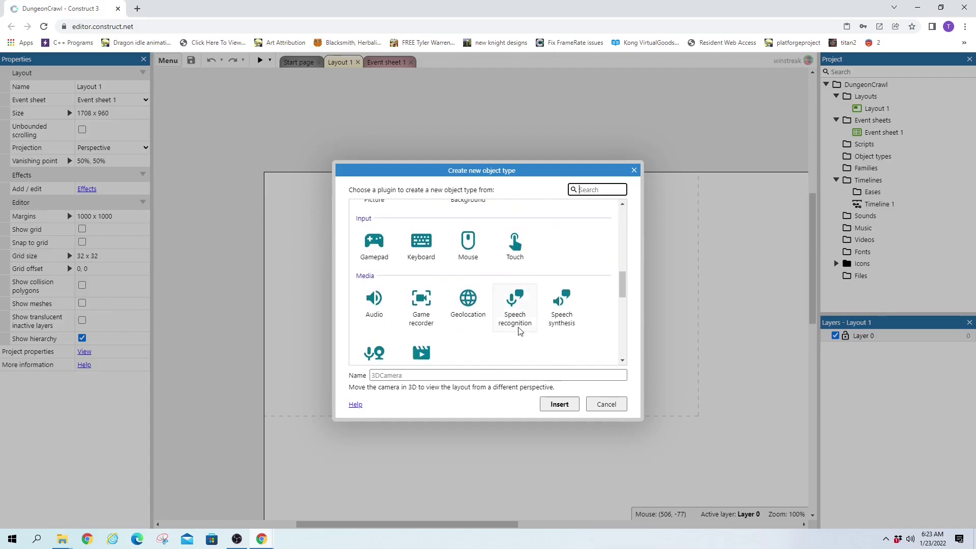
{"action": "scroll", "coordinate": [598, 339], "scroll_direction": "up", "scroll_amount": 5}
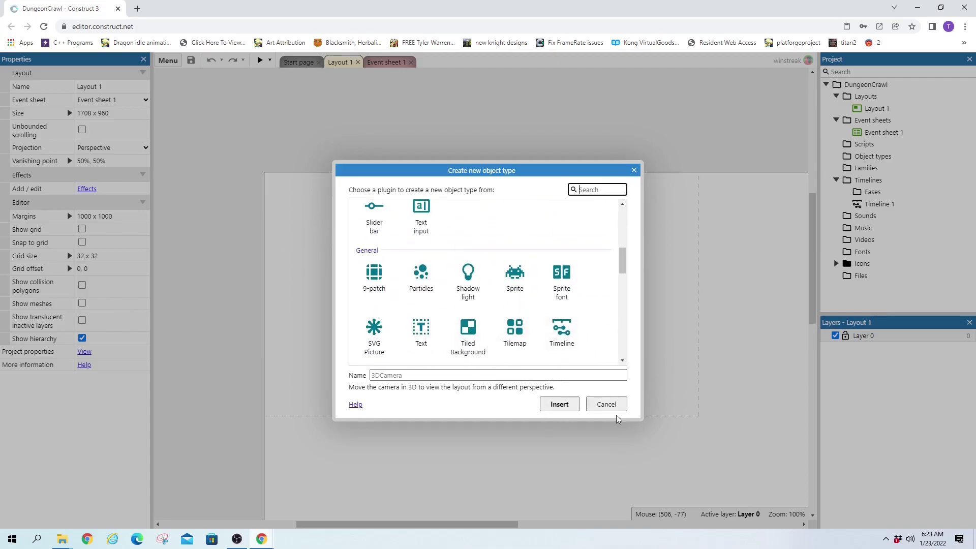
{"action": "left_click", "coordinate": [515, 339]}
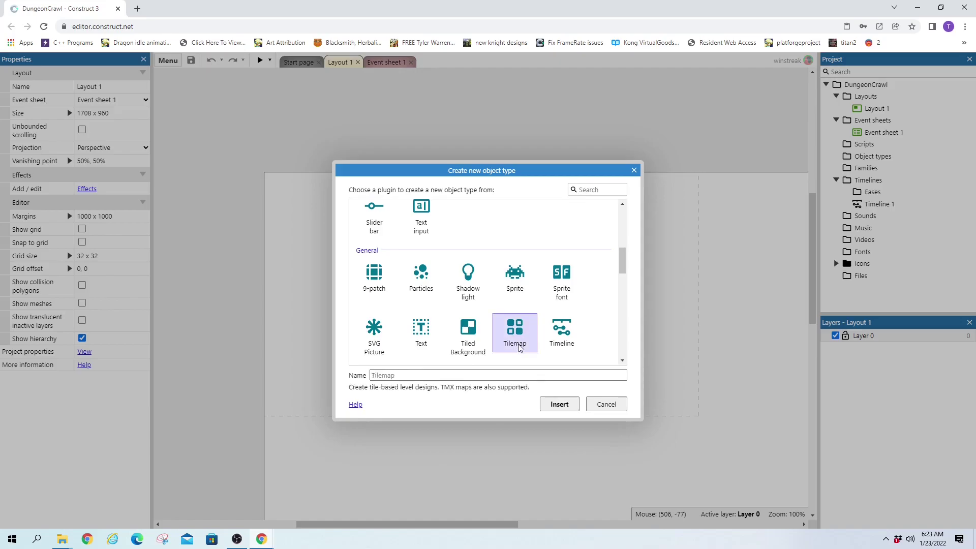
{"action": "double_click", "coordinate": [517, 339]}
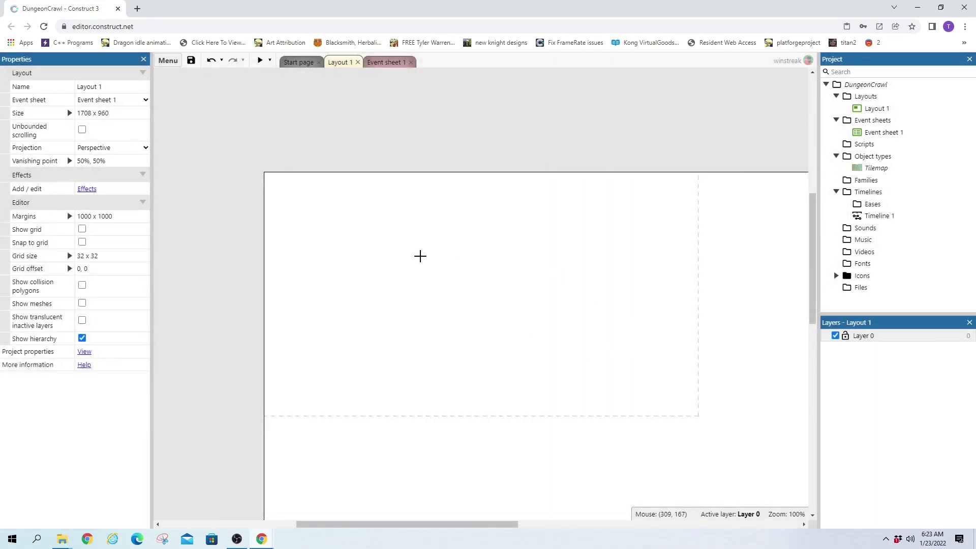
- Place the Tilemap in Layout 1 and open File Explorer on the Free assets folder alongside
{"action": "left_click", "coordinate": [380, 241]}
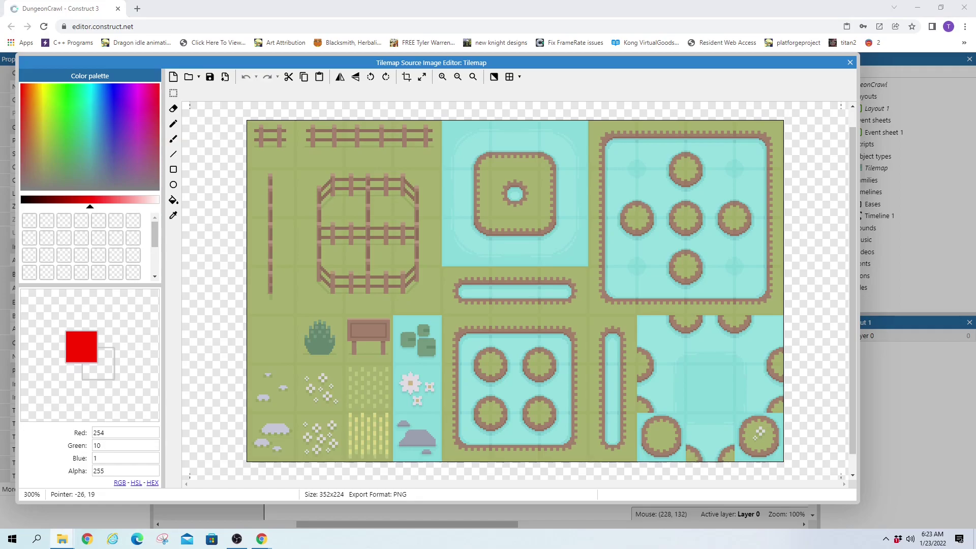
{"action": "left_click", "coordinate": [62, 539]}
{"action": "left_click_drag", "start_coordinate": [569, 230], "coordinate": [492, 177]}
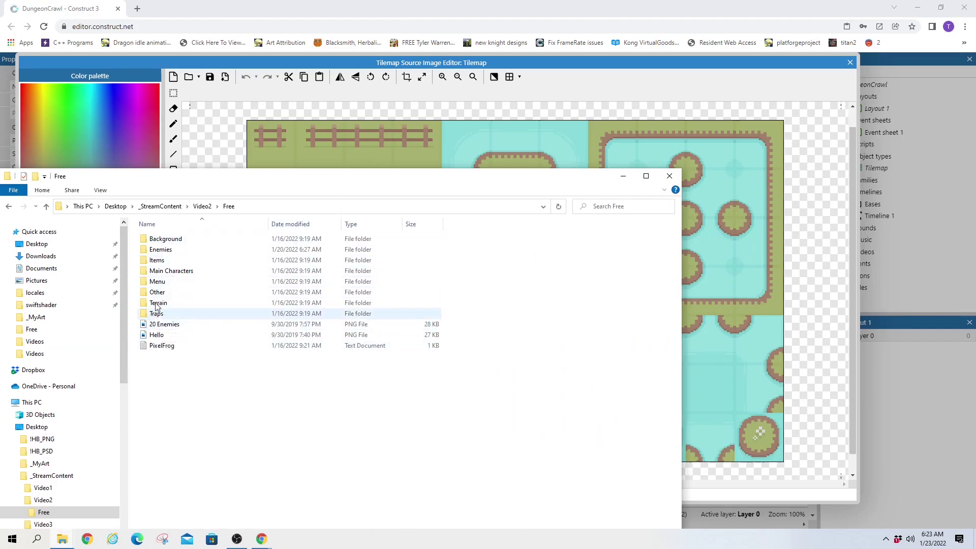
- Navigate File Explorer from the Free folder into the Terrain folder with Terrain (16x16)
{"action": "double_click", "coordinate": [167, 238]}
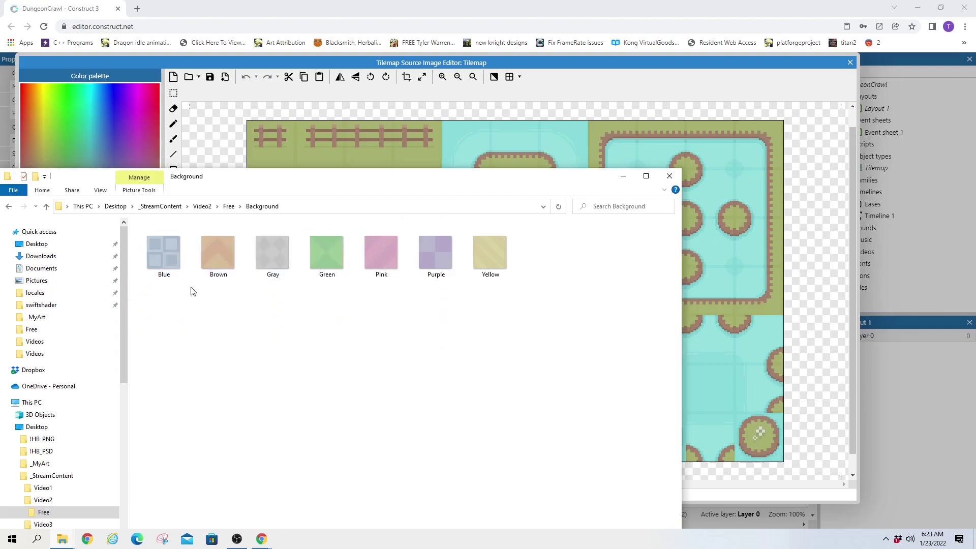
{"action": "left_click", "coordinate": [46, 208]}
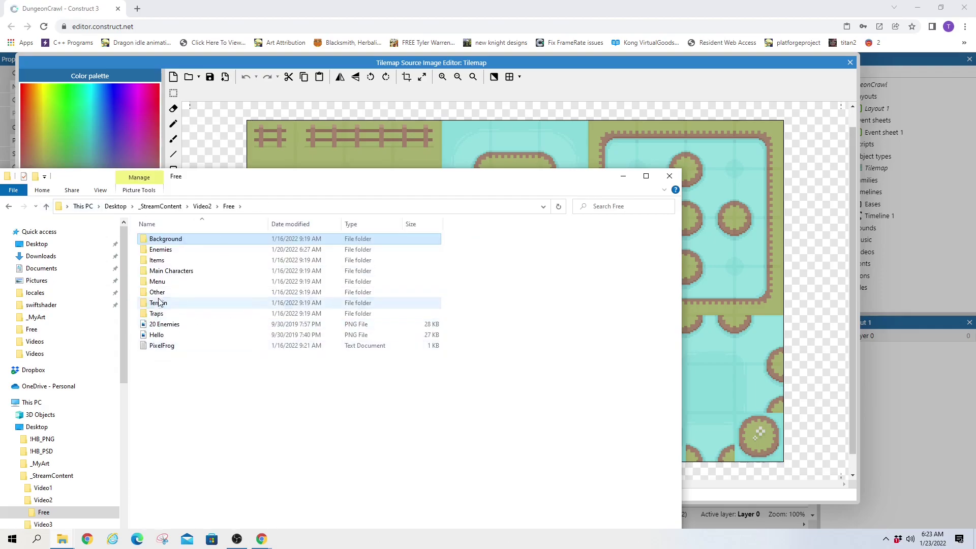
{"action": "double_click", "coordinate": [232, 304]}
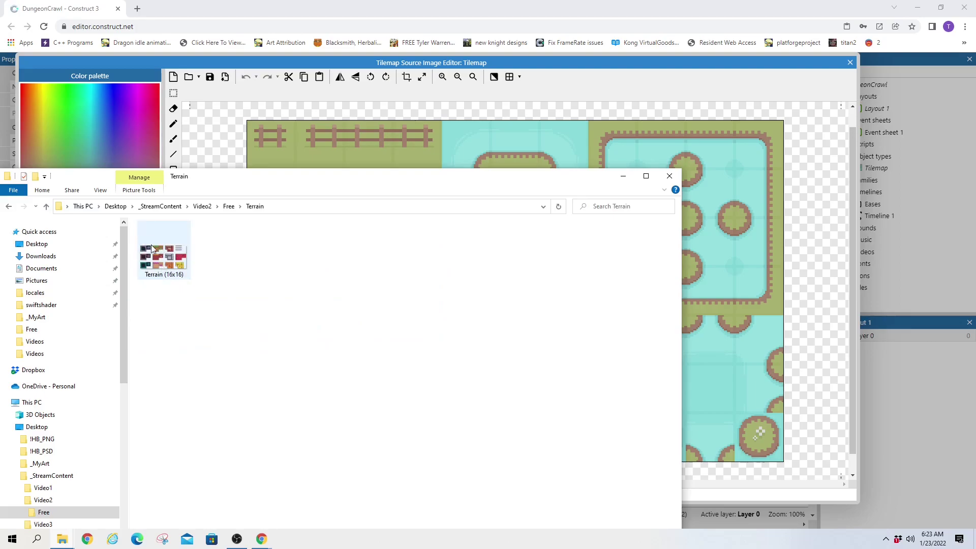
{"action": "left_click_drag", "start_coordinate": [274, 183], "coordinate": [310, 285]}
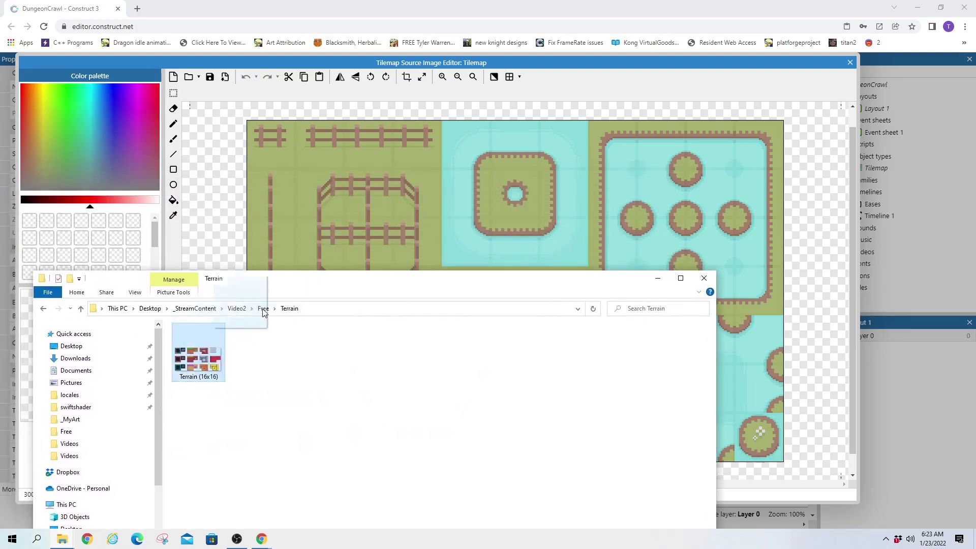
- Load the Terrain (16x16) image into the Tilemap and close the image editor
{"action": "left_click_drag", "start_coordinate": [192, 340], "coordinate": [538, 234]}
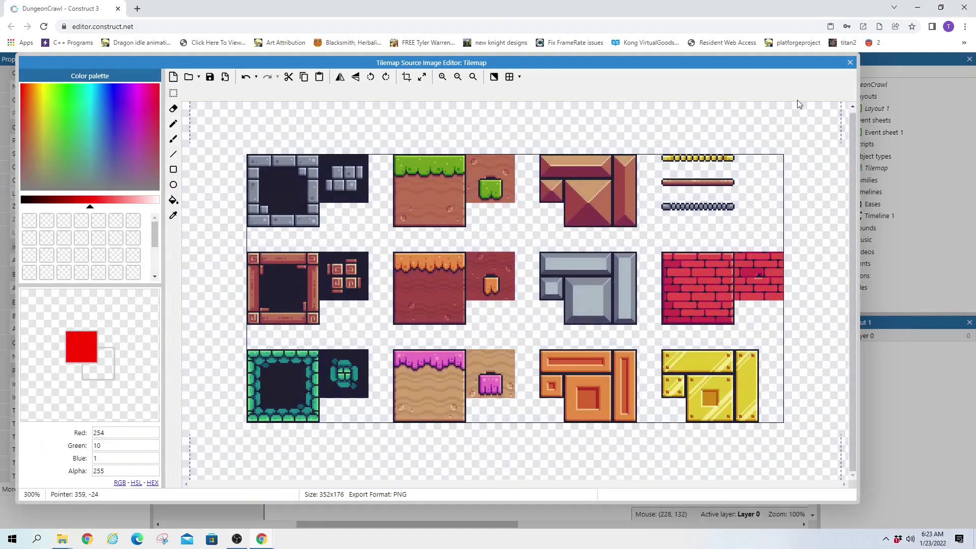
{"action": "left_click", "coordinate": [850, 62]}
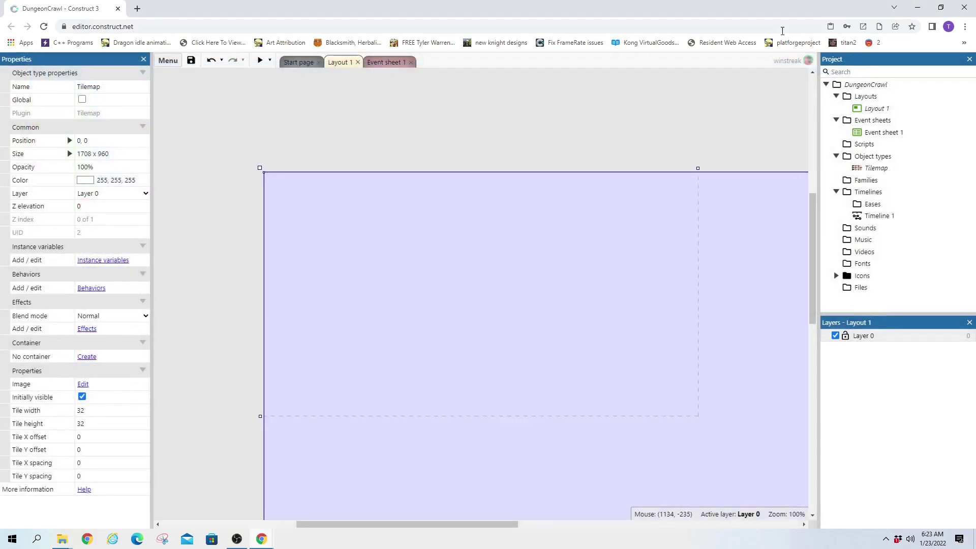
{"action": "left_click", "coordinate": [873, 172]}
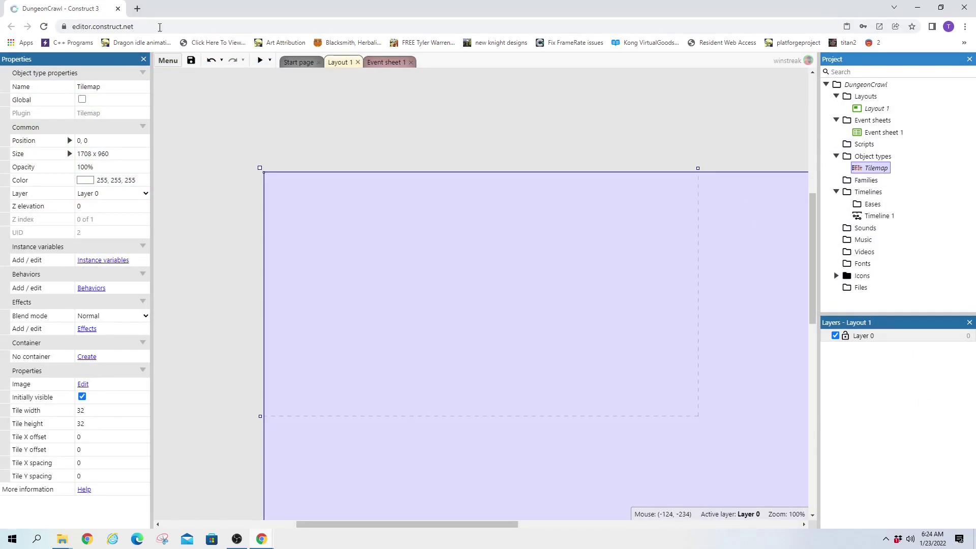
{"action": "left_click", "coordinate": [168, 60]}
- Show the Tilemap Bar from View > Bars and dock it at the bottom right
{"action": "mouse_move", "coordinate": [184, 86]}
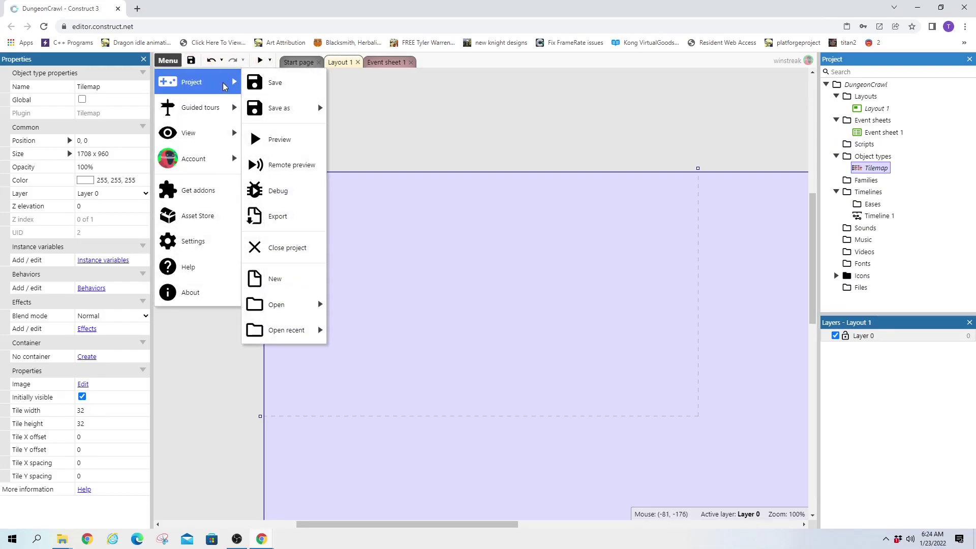
{"action": "mouse_move", "coordinate": [210, 139]}
{"action": "mouse_move", "coordinate": [298, 140]}
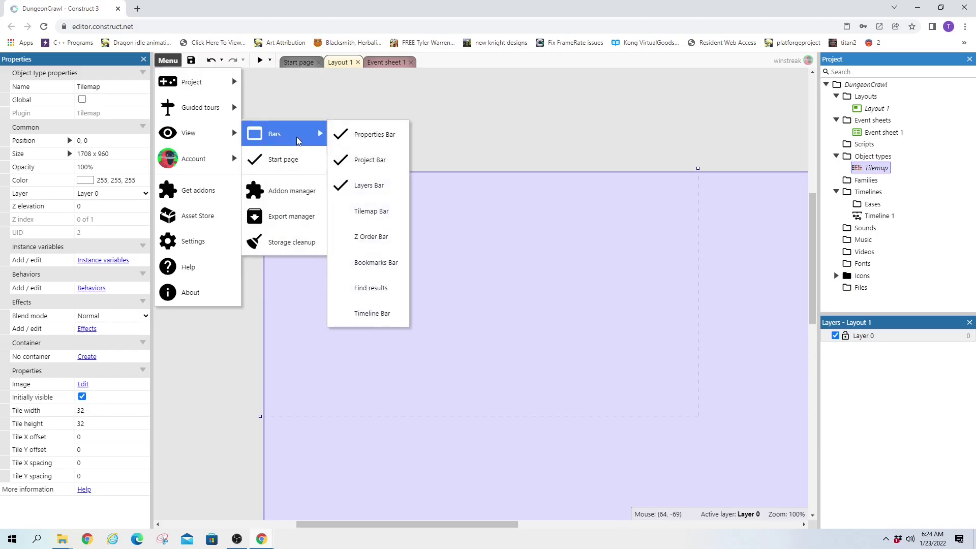
{"action": "left_click", "coordinate": [367, 218]}
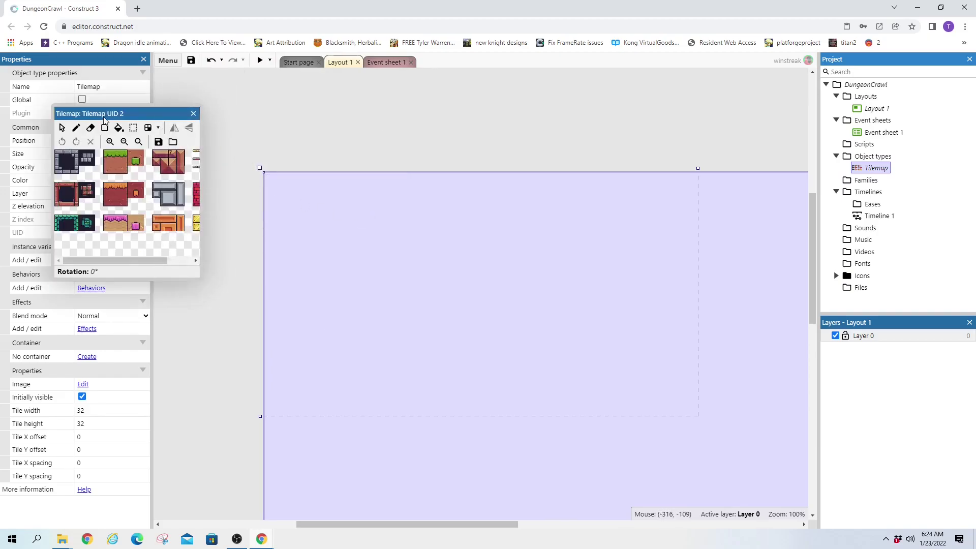
{"action": "left_click_drag", "start_coordinate": [103, 114], "coordinate": [895, 372]}
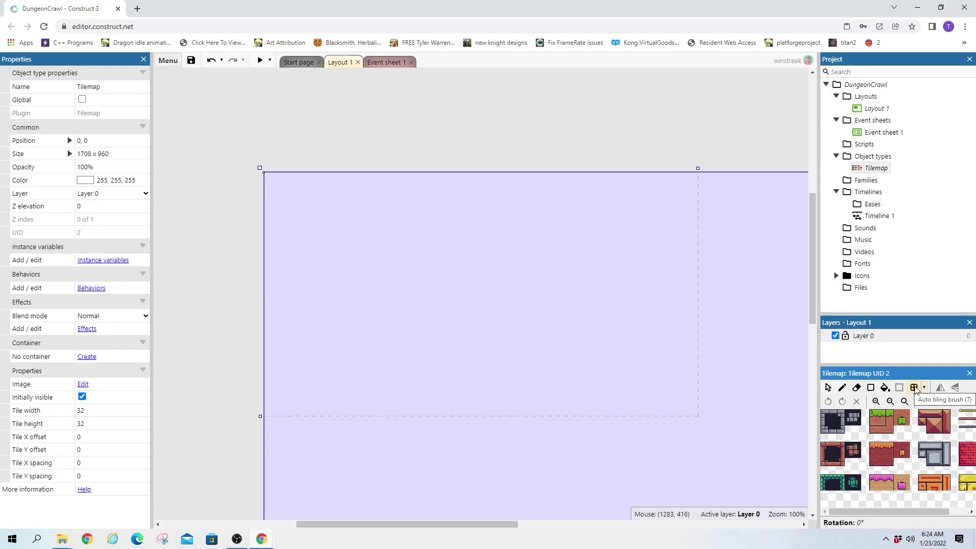
- Open the auto tiling brush editor, inspect its template cells, then close it
{"action": "left_click", "coordinate": [915, 388]}
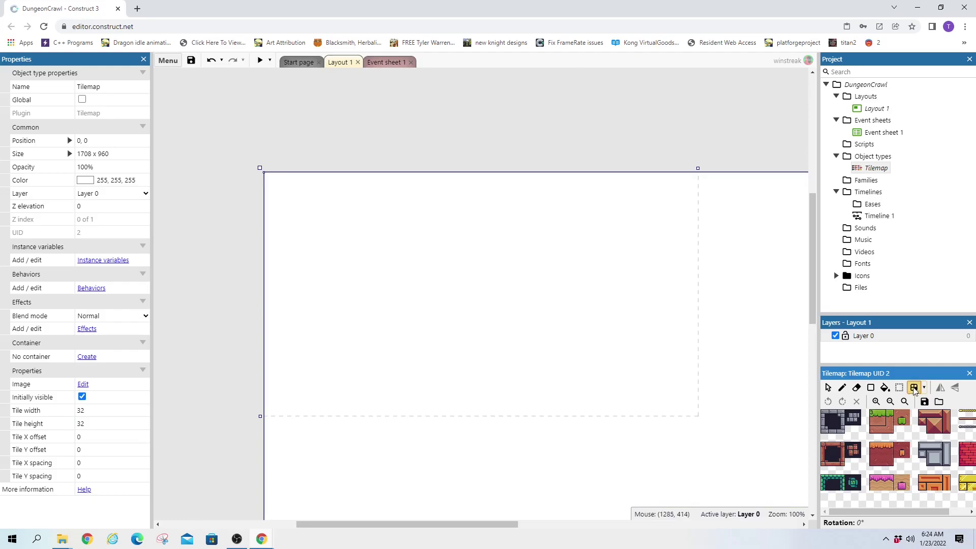
{"action": "left_click", "coordinate": [924, 388]}
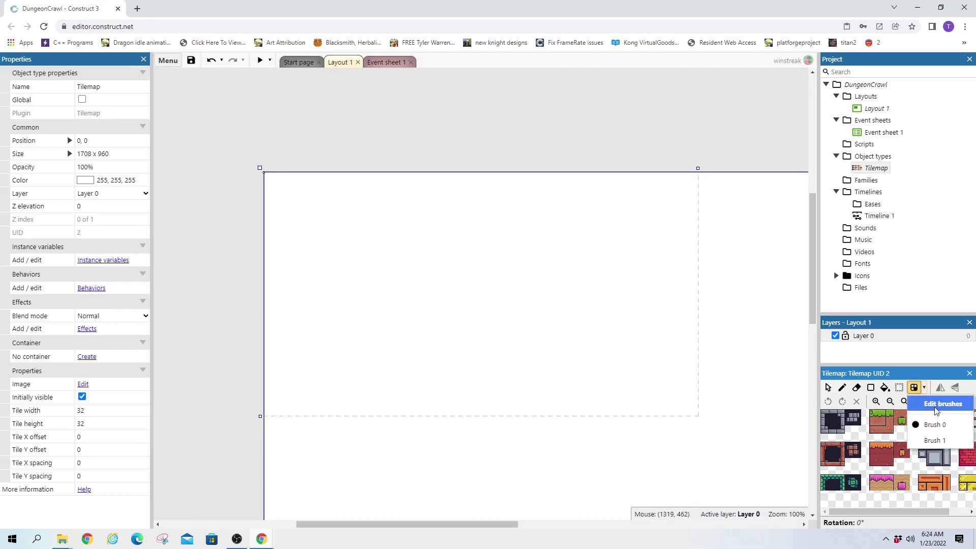
{"action": "left_click", "coordinate": [937, 410]}
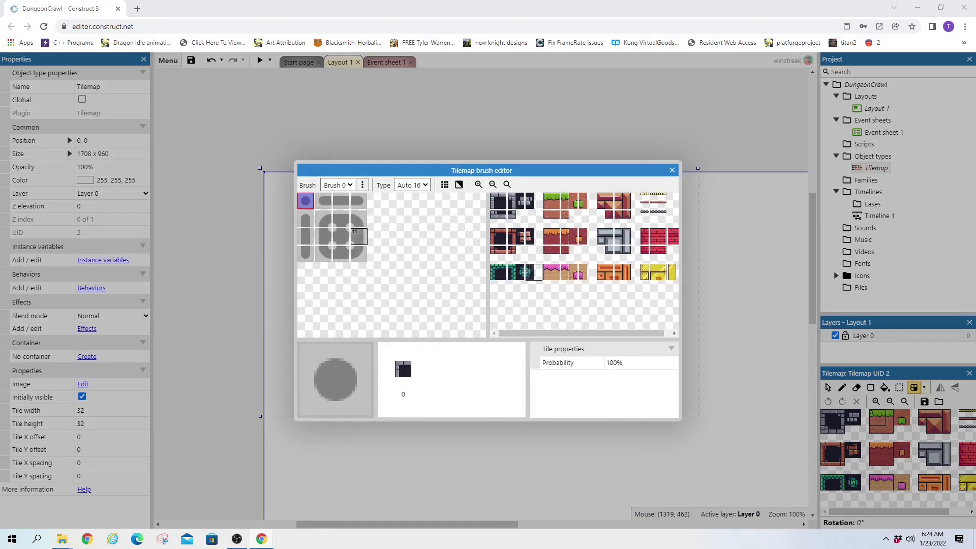
{"action": "left_click", "coordinate": [358, 219]}
{"action": "left_click", "coordinate": [305, 201]}
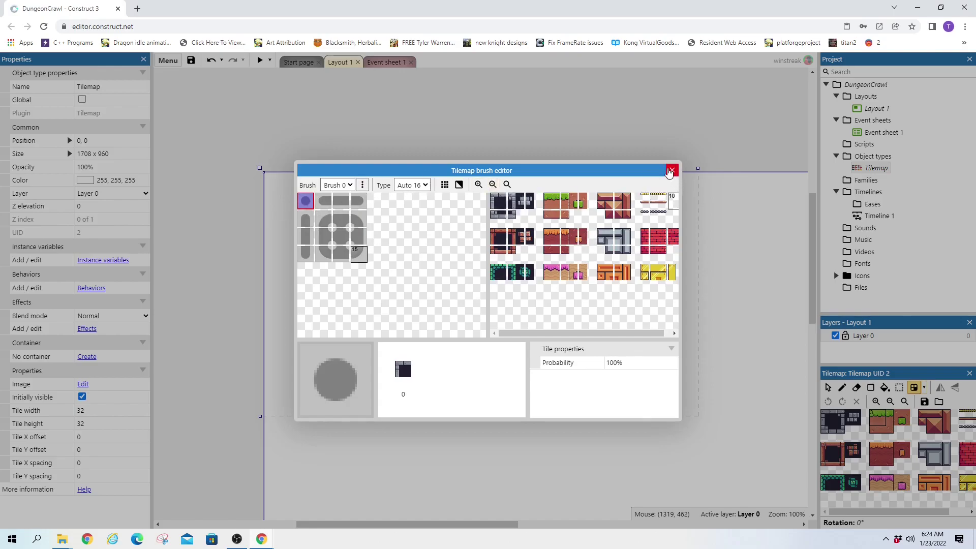
{"action": "left_click", "coordinate": [672, 172]}
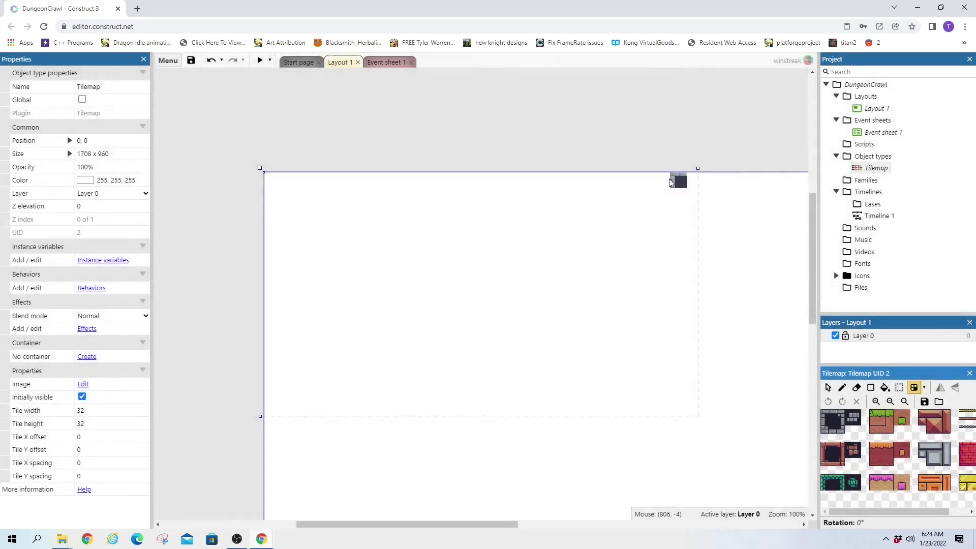
- Set the Tilemap's Tile width and Tile height to 16 in Properties
{"action": "left_click", "coordinate": [872, 171]}
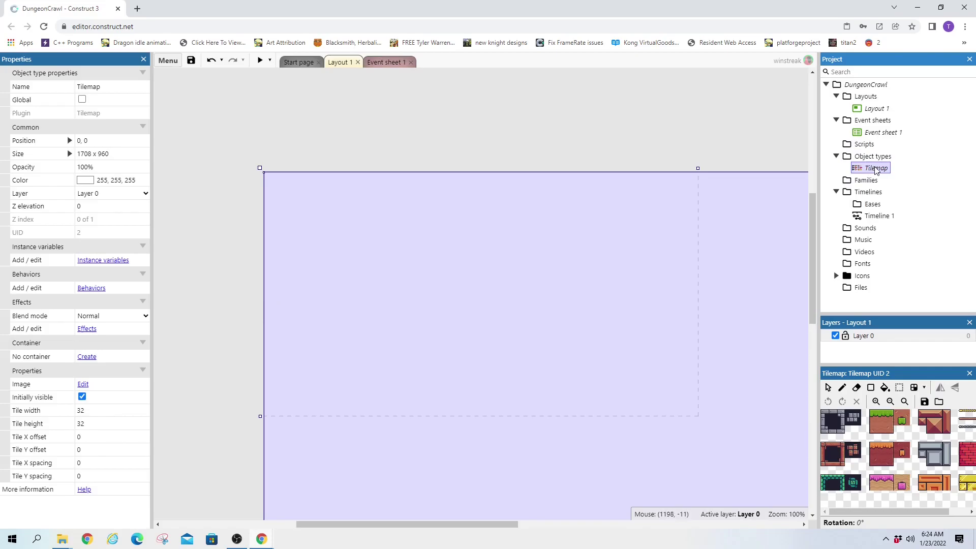
{"action": "left_click", "coordinate": [76, 411]}
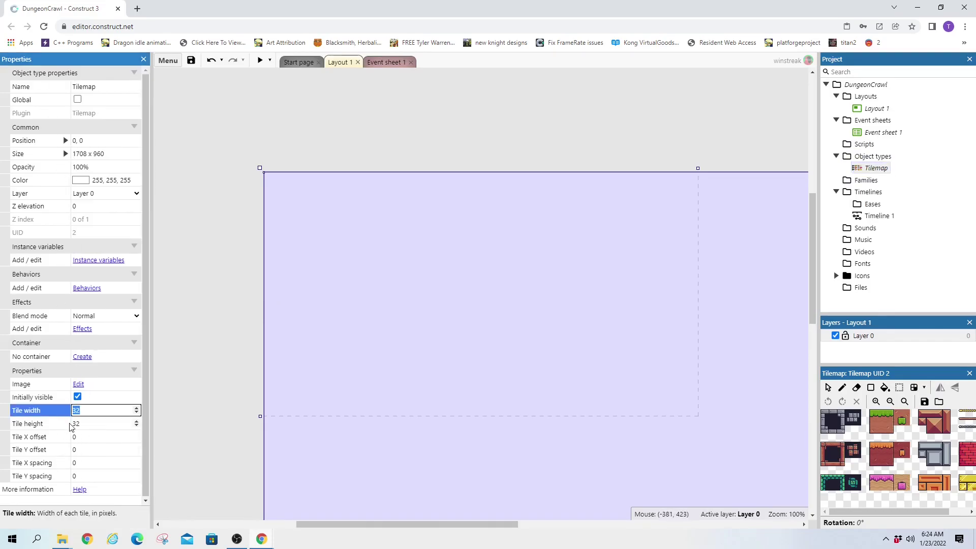
{"action": "type", "text": "16"}
{"action": "left_click", "coordinate": [90, 423]}
{"action": "key", "text": "Return"}
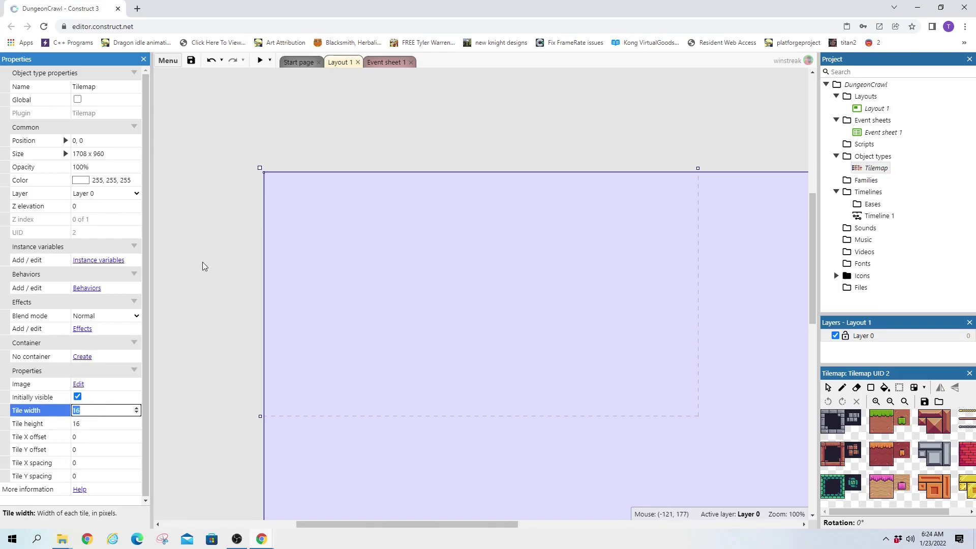
{"action": "left_click", "coordinate": [203, 264]}
- Reopen the tilemap brush editor from the tile-brush dropdown
{"action": "left_click", "coordinate": [875, 168]}
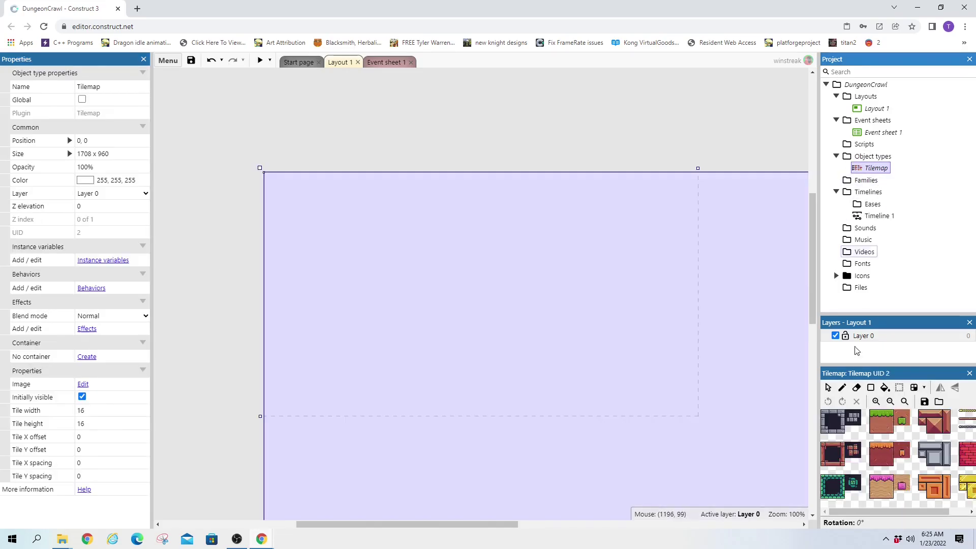
{"action": "left_click", "coordinate": [922, 389]}
{"action": "left_click", "coordinate": [924, 390]}
{"action": "left_click", "coordinate": [939, 402]}
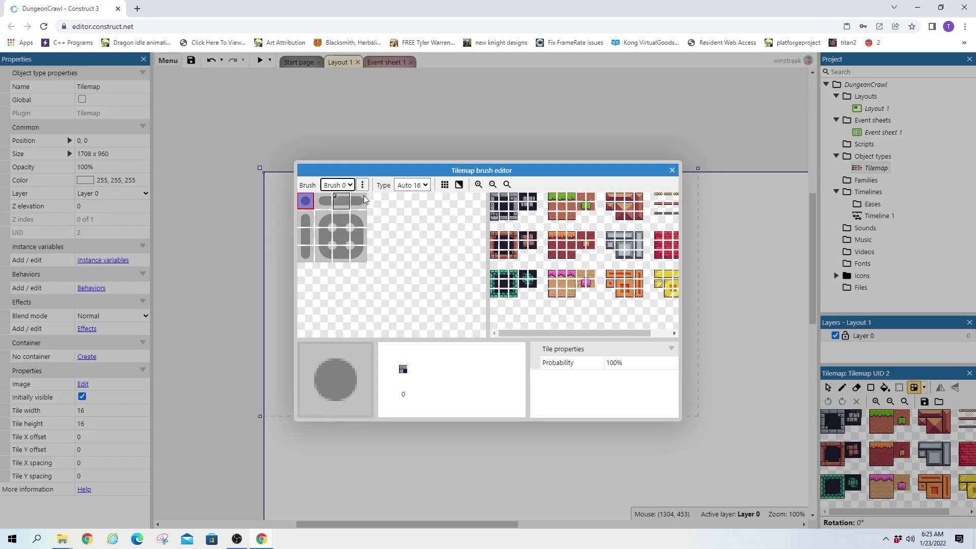
- Assign cave wall tiles to the pill, bar, corner and quarter-circle slots of Auto 16
{"action": "left_click", "coordinate": [324, 201]}
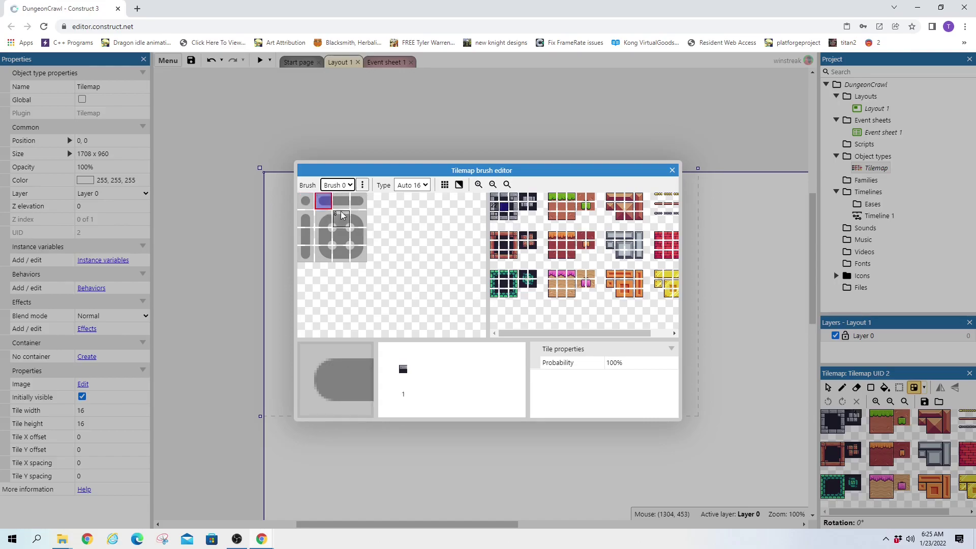
{"action": "left_click", "coordinate": [521, 211]}
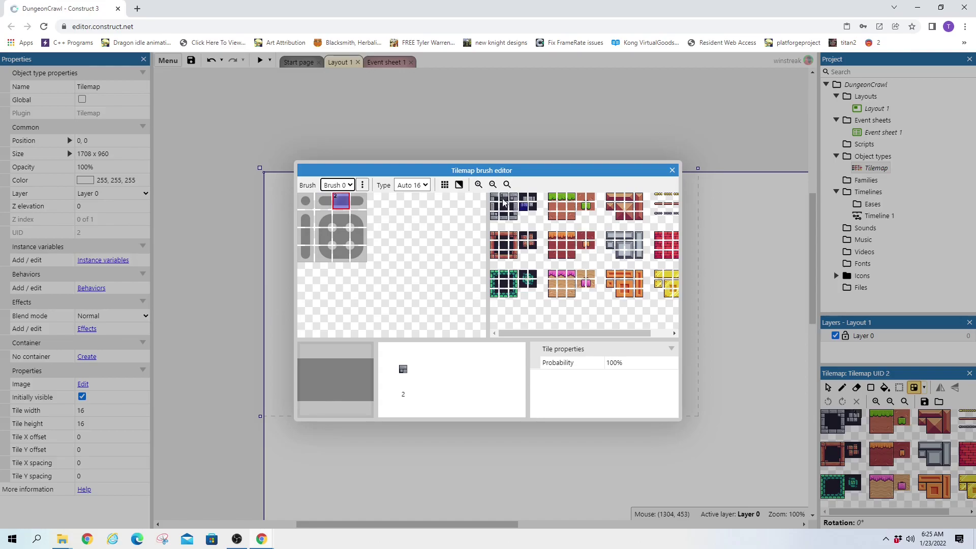
{"action": "left_click", "coordinate": [505, 198]}
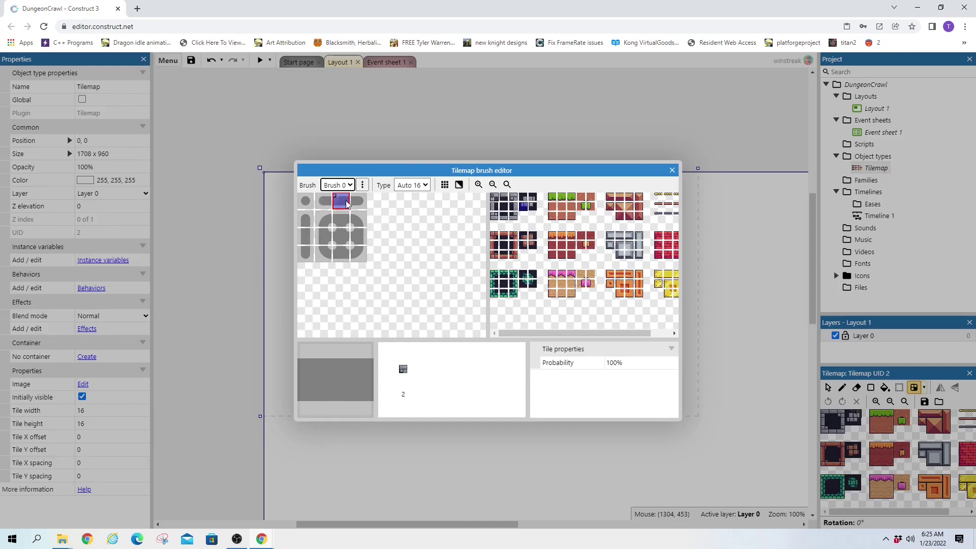
{"action": "left_click", "coordinate": [506, 199]}
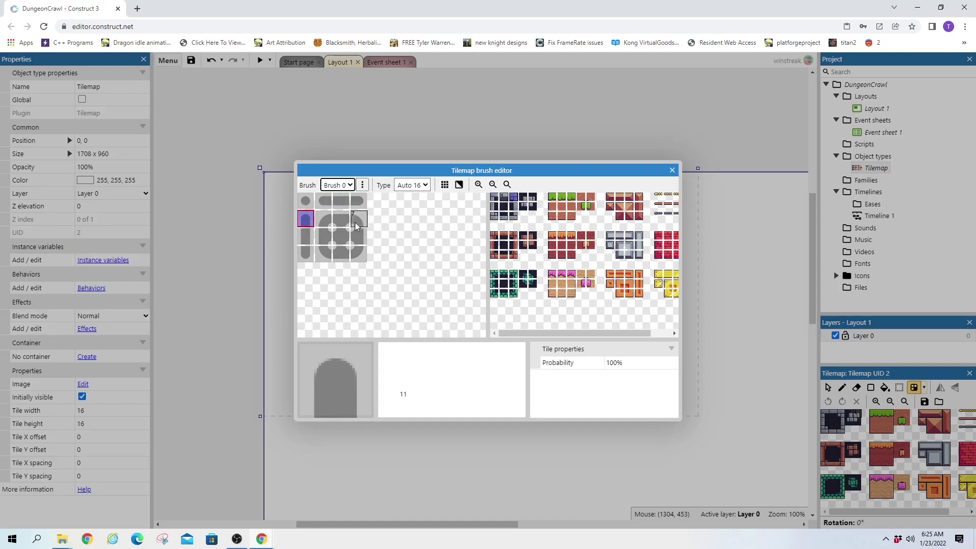
{"action": "left_click", "coordinate": [505, 198]}
{"action": "left_click", "coordinate": [518, 202]}
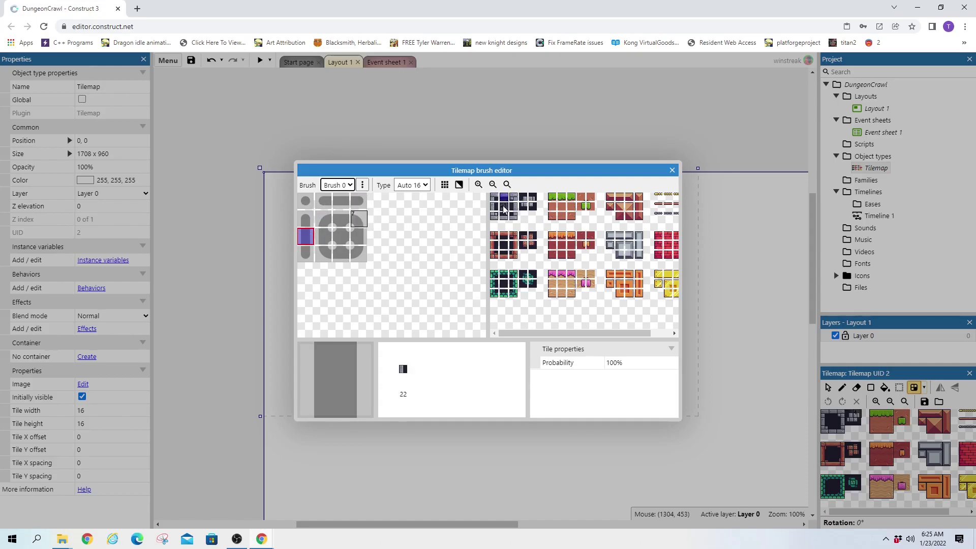
{"action": "left_click", "coordinate": [505, 208]}
{"action": "left_click", "coordinate": [305, 254]}
{"action": "left_click", "coordinate": [324, 254]}
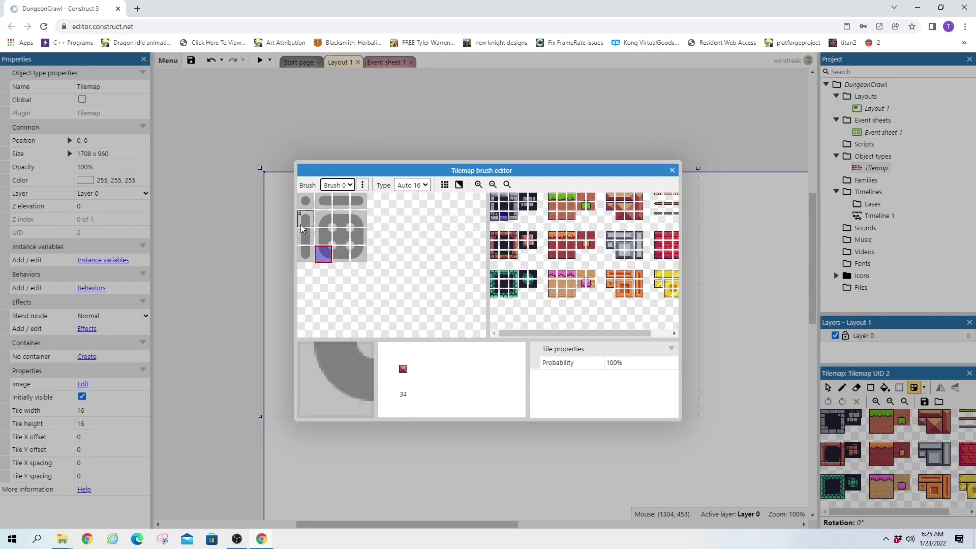
- Fill the remaining Auto 16 slots with cave tiles, preview the brush, and close the editor
{"action": "left_click", "coordinate": [323, 219]}
{"action": "left_click", "coordinate": [509, 198]}
{"action": "left_click", "coordinate": [514, 200]}
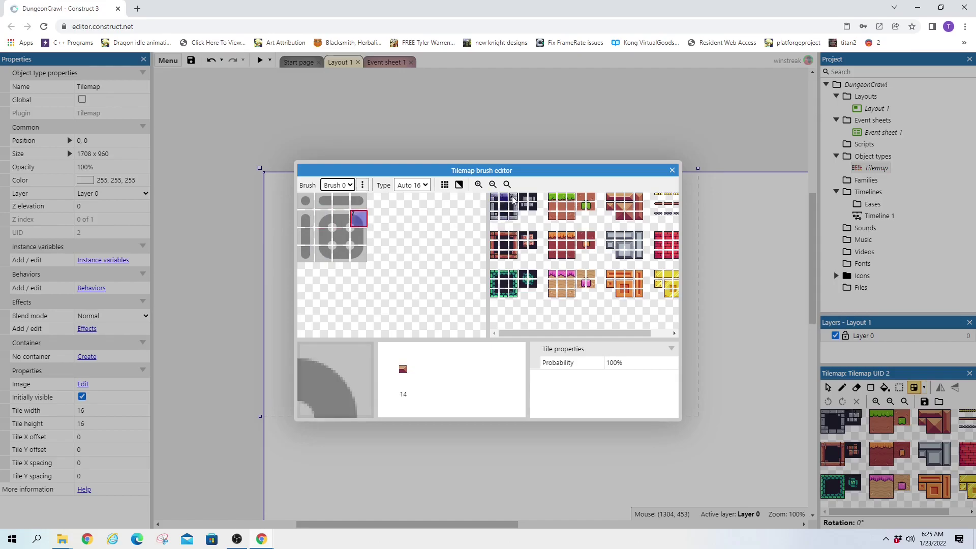
{"action": "left_click", "coordinate": [513, 199]}
{"action": "left_click", "coordinate": [512, 202]}
{"action": "left_click", "coordinate": [512, 206]}
{"action": "left_click", "coordinate": [511, 211]}
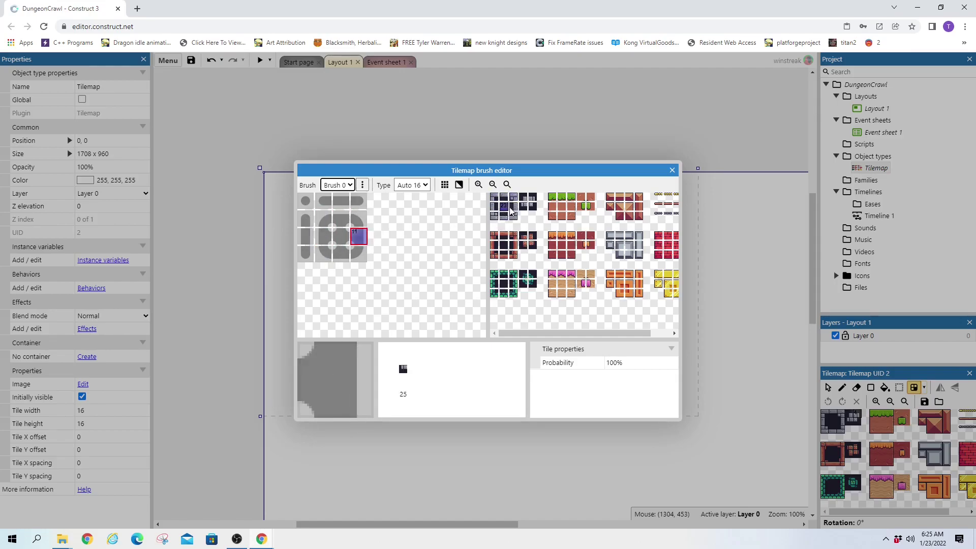
{"action": "left_click", "coordinate": [306, 255]}
{"action": "left_click", "coordinate": [323, 254]}
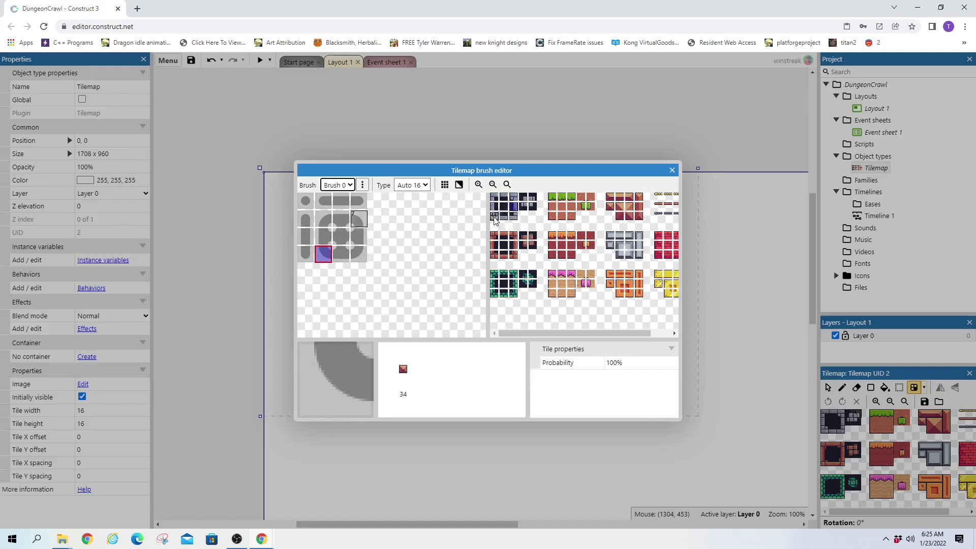
{"action": "left_click", "coordinate": [494, 218]}
{"action": "left_click", "coordinate": [512, 216]}
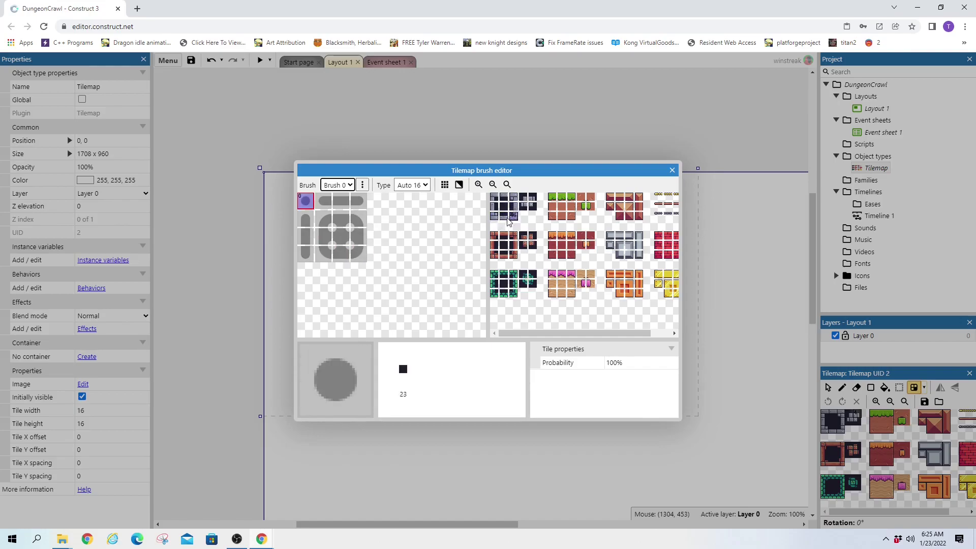
{"action": "left_click", "coordinate": [446, 186]}
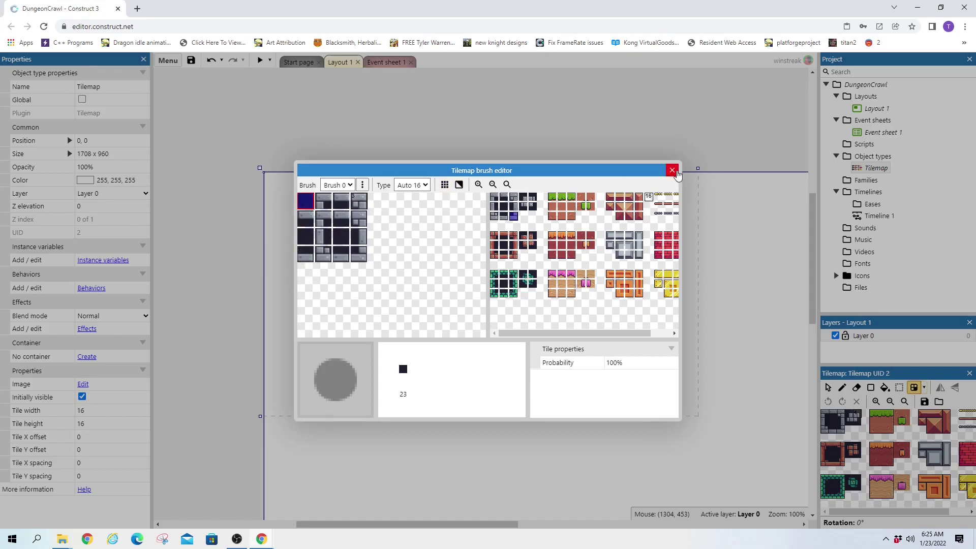
{"action": "left_click", "coordinate": [673, 171]}
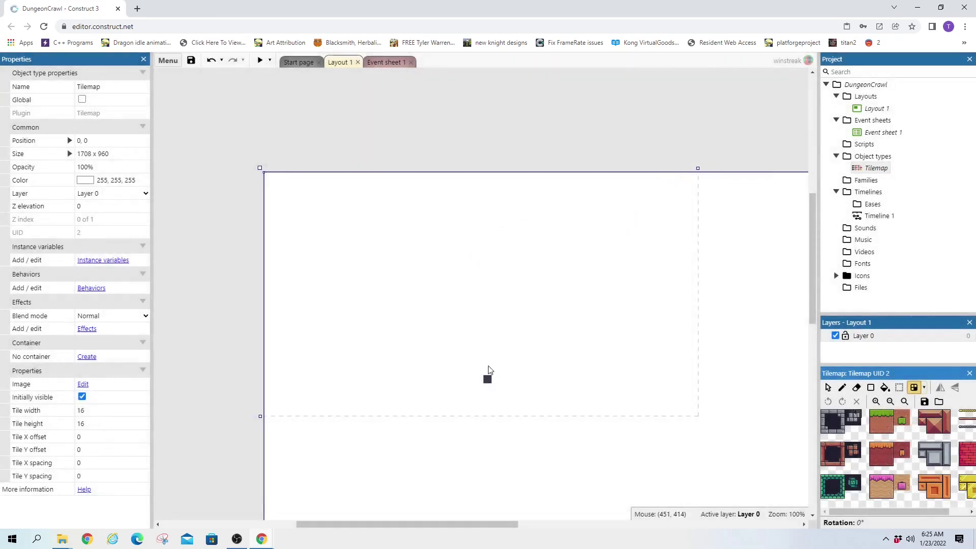
- Move the Tilemap over the layout and resize it to 1784 × 1040 at -37, -40
{"action": "left_click", "coordinate": [870, 171]}
{"action": "left_click", "coordinate": [869, 168]}
{"action": "scroll", "coordinate": [300, 226], "scroll_direction": "down", "scroll_amount": 5, "text": "ctrl"}
{"action": "left_click_drag", "start_coordinate": [587, 524], "coordinate": [640, 523]}
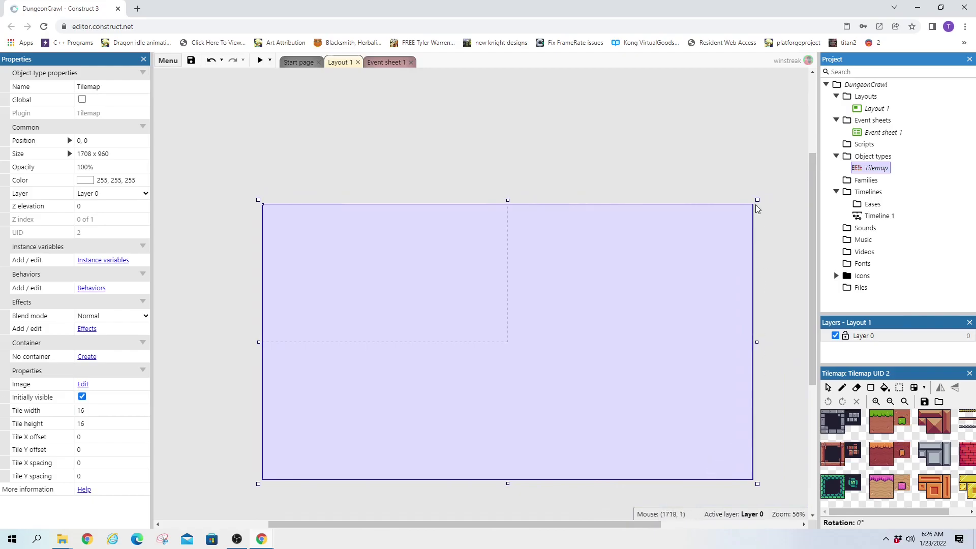
{"action": "left_click_drag", "start_coordinate": [713, 221], "coordinate": [747, 321]}
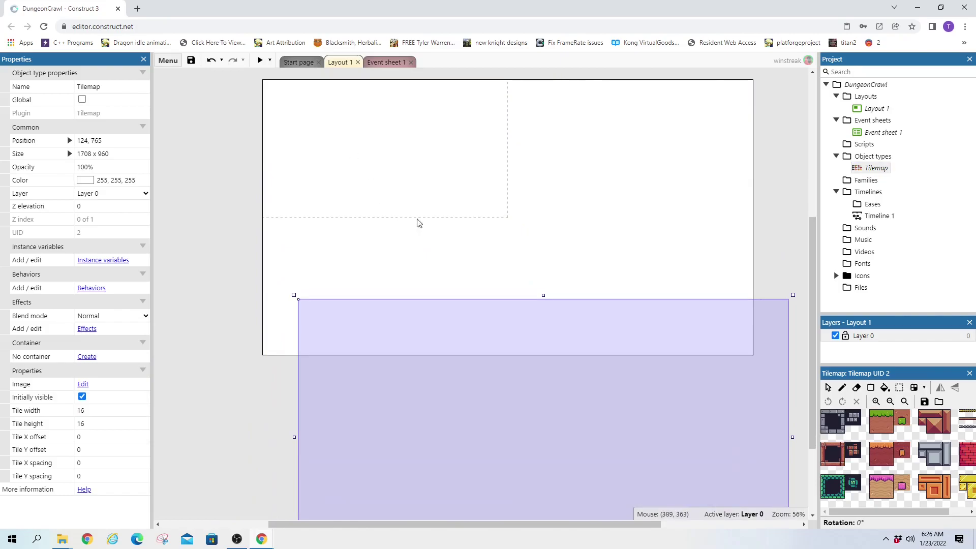
{"action": "scroll", "coordinate": [566, 213], "scroll_direction": "up", "scroll_amount": 1}
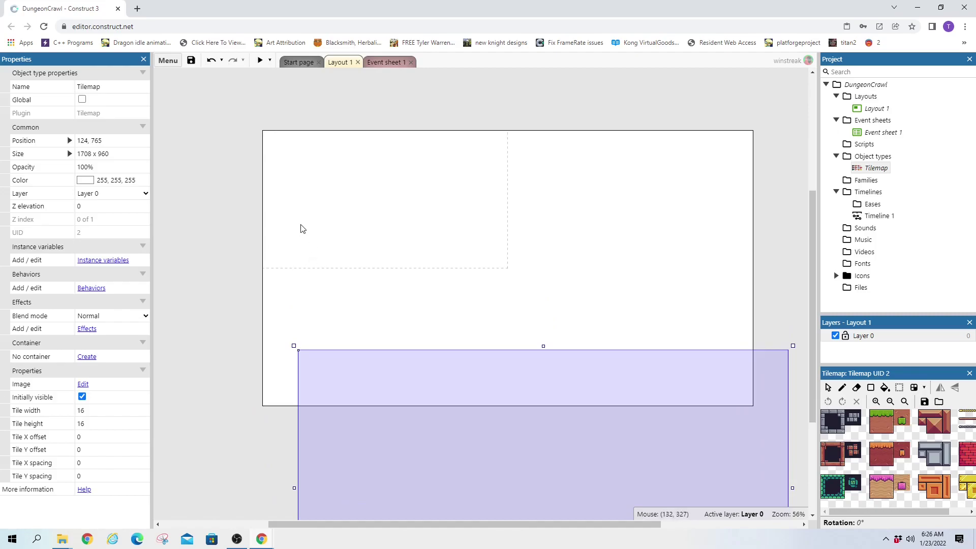
{"action": "left_click_drag", "start_coordinate": [594, 447], "coordinate": [520, 246]}
{"action": "left_click_drag", "start_coordinate": [258, 127], "coordinate": [250, 119]}
{"action": "left_click_drag", "start_coordinate": [757, 410], "coordinate": [768, 422]}
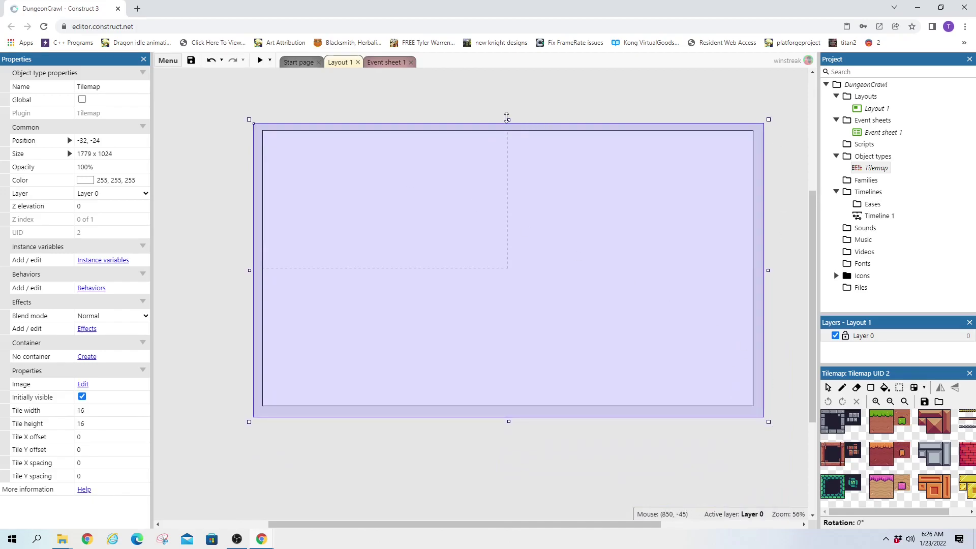
{"action": "left_click_drag", "start_coordinate": [508, 117], "coordinate": [510, 116]}
{"action": "left_click_drag", "start_coordinate": [247, 118], "coordinate": [247, 116]}
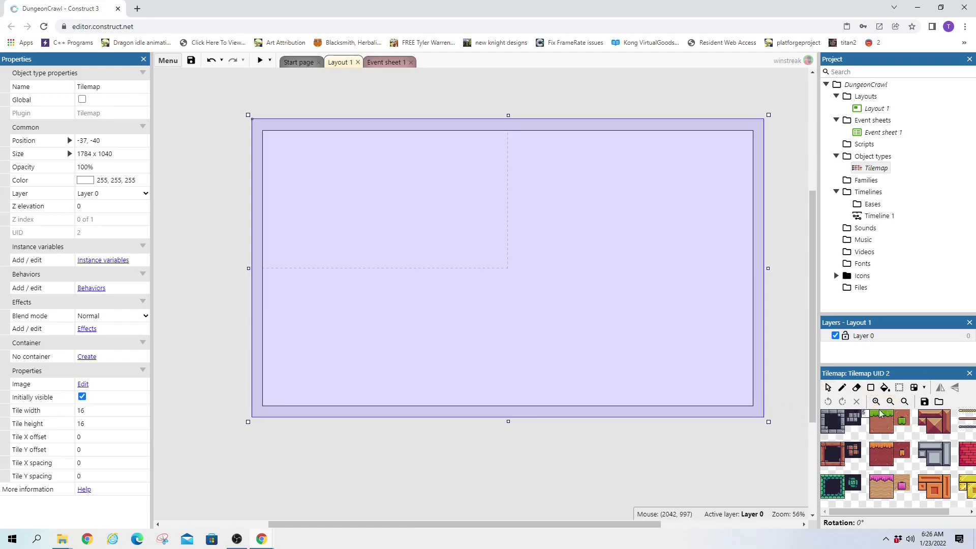
{"action": "left_click", "coordinate": [924, 388]}
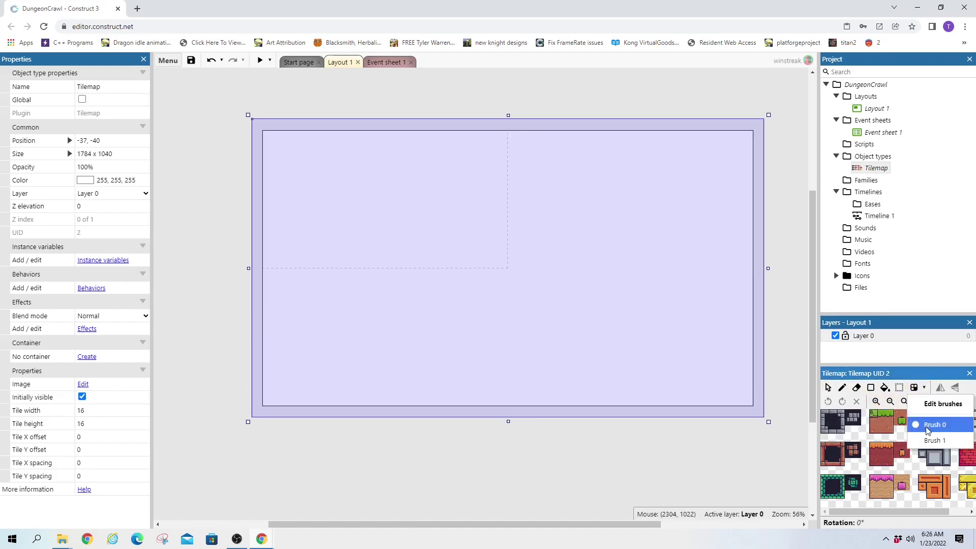
{"action": "left_click", "coordinate": [942, 430]}
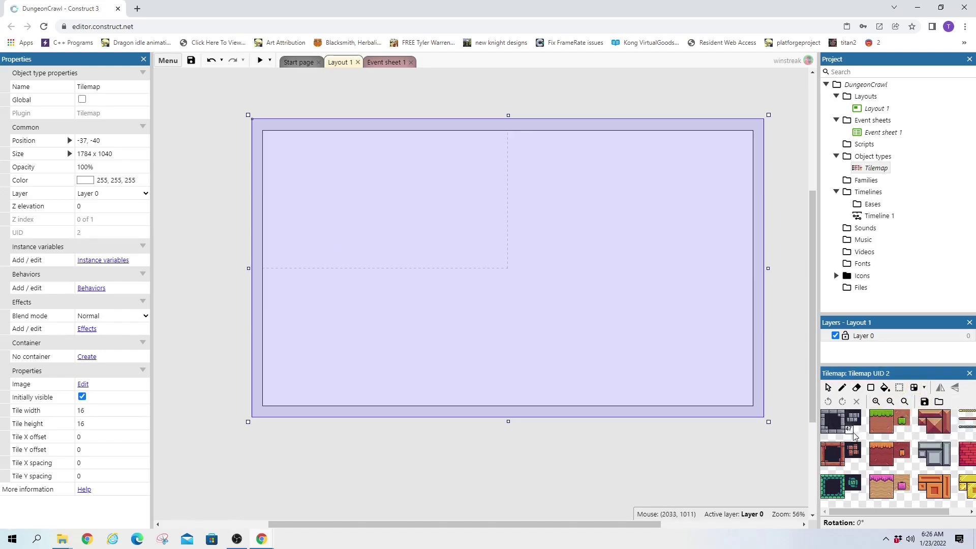
{"action": "left_click", "coordinate": [914, 388]}
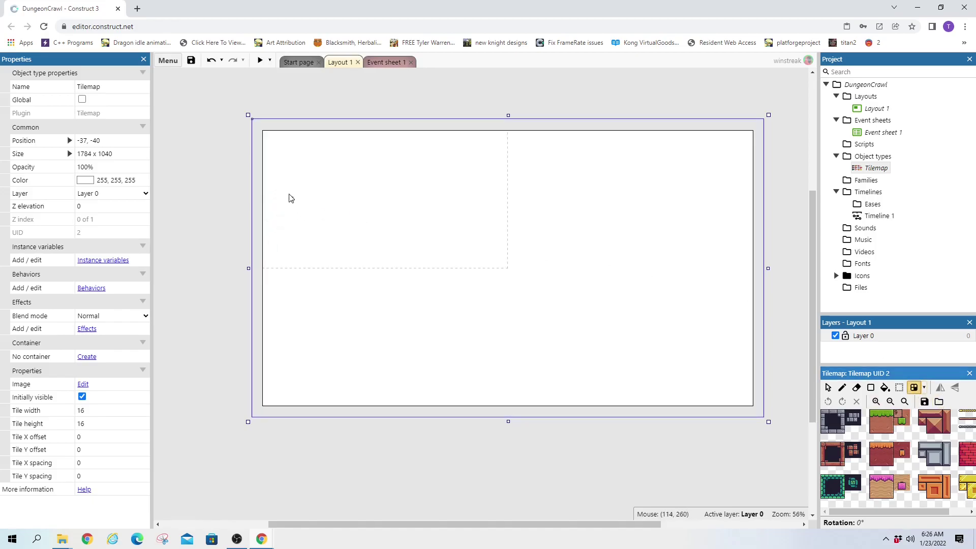
{"action": "scroll", "coordinate": [290, 197], "scroll_direction": "up", "scroll_amount": 5, "text": "ctrl"}
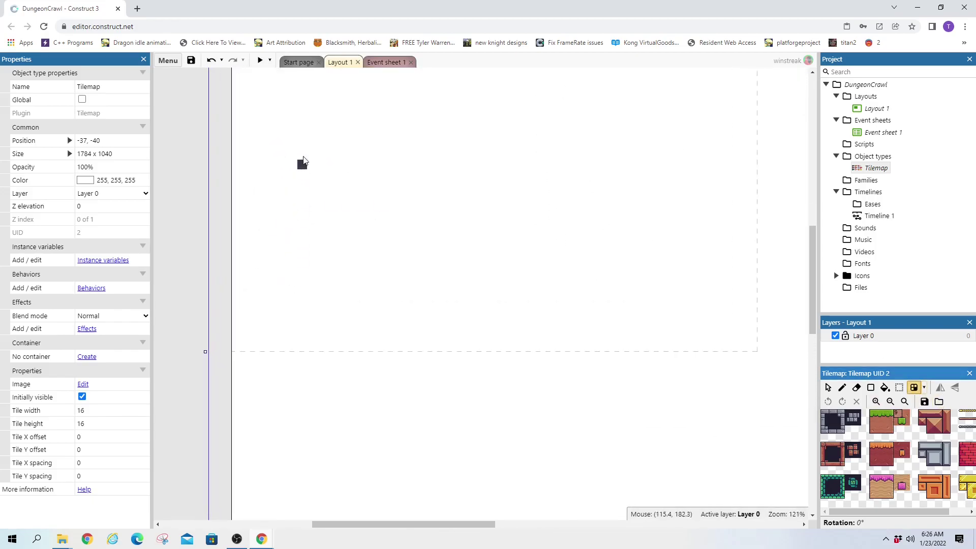
{"action": "mouse_move", "coordinate": [304, 156]}
{"action": "left_mouse_down"}
{"action": "mouse_move", "coordinate": [306, 186]}
{"action": "mouse_move", "coordinate": [335, 190]}
{"action": "mouse_move", "coordinate": [338, 154]}
{"action": "mouse_move", "coordinate": [318, 145]}
{"action": "mouse_move", "coordinate": [308, 175]}
{"action": "mouse_move", "coordinate": [320, 155]}
{"action": "mouse_move", "coordinate": [327, 175]}
{"action": "mouse_move", "coordinate": [347, 140]}
{"action": "mouse_move", "coordinate": [298, 132]}
{"action": "mouse_move", "coordinate": [327, 124]}
{"action": "mouse_move", "coordinate": [347, 128]}
{"action": "mouse_move", "coordinate": [354, 161]}
{"action": "left_mouse_up"}
{"action": "mouse_move", "coordinate": [319, 126]}
{"action": "left_mouse_down"}
{"action": "mouse_move", "coordinate": [346, 142]}
{"action": "mouse_move", "coordinate": [344, 181]}
{"action": "mouse_move", "coordinate": [360, 156]}
{"action": "mouse_move", "coordinate": [370, 185]}
{"action": "mouse_move", "coordinate": [361, 144]}
{"action": "mouse_move", "coordinate": [377, 147]}
{"action": "mouse_move", "coordinate": [380, 194]}
{"action": "mouse_move", "coordinate": [346, 188]}
{"action": "mouse_move", "coordinate": [383, 194]}
{"action": "mouse_move", "coordinate": [341, 193]}
{"action": "mouse_move", "coordinate": [375, 192]}
{"action": "mouse_move", "coordinate": [379, 213]}
{"action": "mouse_move", "coordinate": [417, 198]}
{"action": "mouse_move", "coordinate": [428, 206]}
{"action": "mouse_move", "coordinate": [393, 232]}
{"action": "mouse_move", "coordinate": [424, 236]}
{"action": "mouse_move", "coordinate": [440, 191]}
{"action": "mouse_move", "coordinate": [462, 229]}
{"action": "mouse_move", "coordinate": [468, 194]}
{"action": "mouse_move", "coordinate": [391, 177]}
{"action": "mouse_move", "coordinate": [368, 225]}
{"action": "mouse_move", "coordinate": [403, 241]}
{"action": "mouse_move", "coordinate": [463, 257]}
{"action": "mouse_move", "coordinate": [455, 243]}
{"action": "mouse_move", "coordinate": [556, 237]}
{"action": "mouse_move", "coordinate": [505, 270]}
{"action": "mouse_move", "coordinate": [478, 265]}
{"action": "left_mouse_up"}
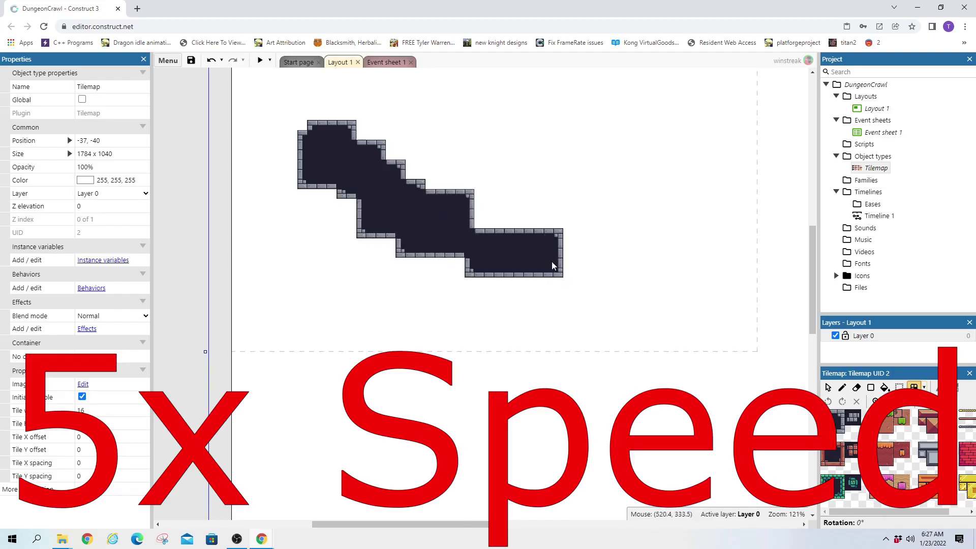
{"action": "mouse_move", "coordinate": [552, 265]}
{"action": "left_mouse_down"}
{"action": "mouse_move", "coordinate": [570, 222]}
{"action": "mouse_move", "coordinate": [568, 239]}
{"action": "mouse_move", "coordinate": [578, 233]}
{"action": "mouse_move", "coordinate": [560, 220]}
{"action": "mouse_move", "coordinate": [618, 198]}
{"action": "mouse_move", "coordinate": [563, 197]}
{"action": "mouse_move", "coordinate": [625, 176]}
{"action": "left_mouse_up"}
{"action": "mouse_move", "coordinate": [598, 210]}
{"action": "left_mouse_down"}
{"action": "mouse_move", "coordinate": [639, 207]}
{"action": "mouse_move", "coordinate": [645, 175]}
{"action": "mouse_move", "coordinate": [648, 189]}
{"action": "mouse_move", "coordinate": [665, 174]}
{"action": "mouse_move", "coordinate": [707, 184]}
{"action": "mouse_move", "coordinate": [703, 165]}
{"action": "mouse_move", "coordinate": [677, 161]}
{"action": "mouse_move", "coordinate": [658, 144]}
{"action": "mouse_move", "coordinate": [633, 167]}
{"action": "mouse_move", "coordinate": [645, 146]}
{"action": "left_mouse_up"}
{"action": "left_click_drag", "start_coordinate": [404, 524], "coordinate": [467, 524]}
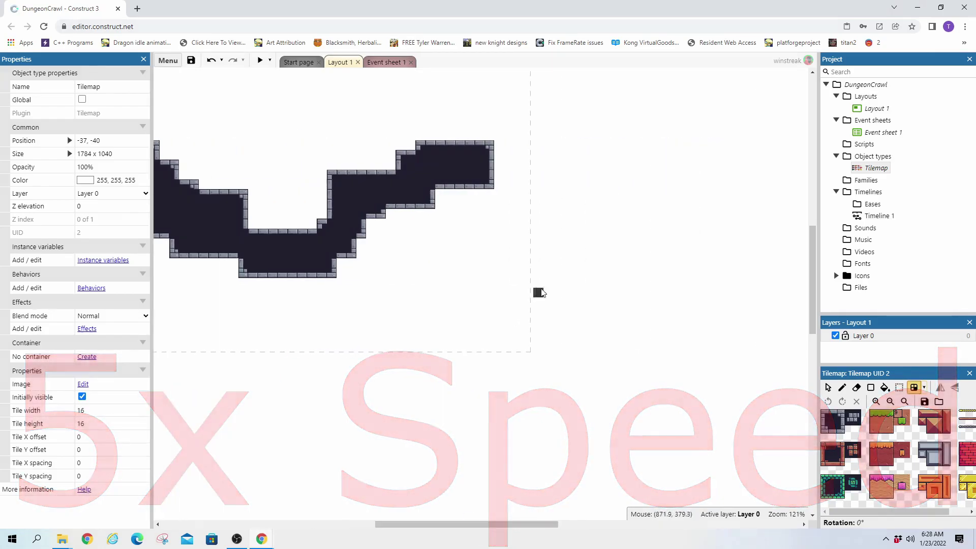
{"action": "left_click", "coordinate": [834, 419]}
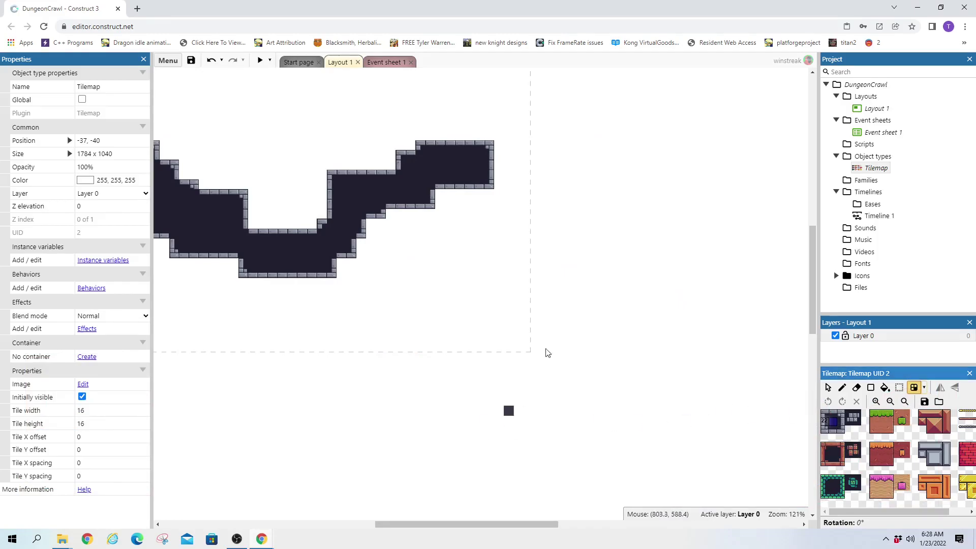
{"action": "left_click_drag", "start_coordinate": [460, 525], "coordinate": [400, 514]}
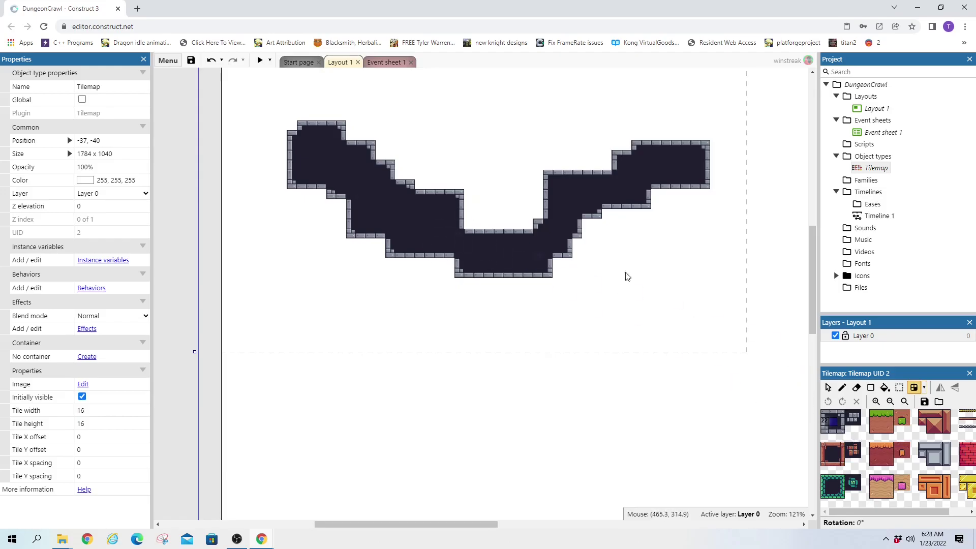
{"action": "left_click_drag", "start_coordinate": [491, 523], "coordinate": [573, 524]}
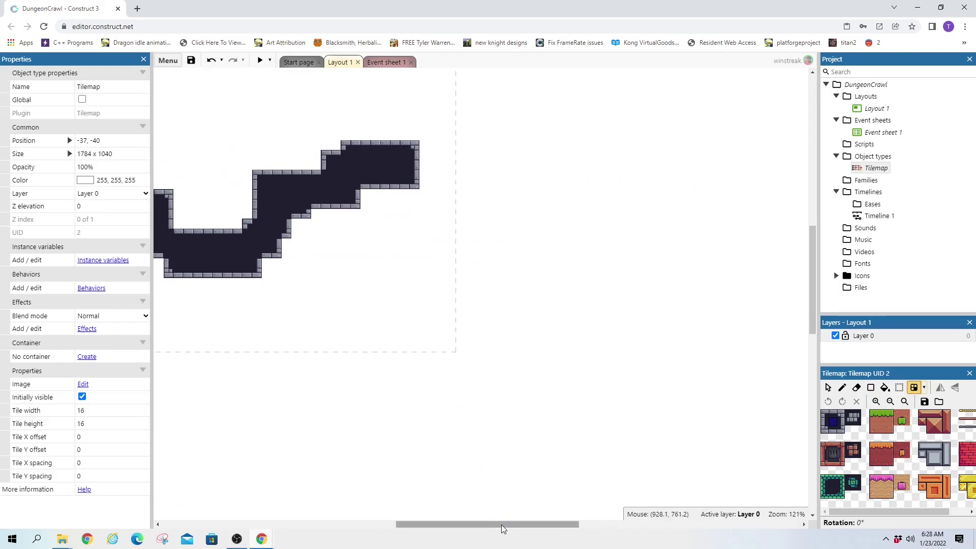
{"action": "left_click_drag", "start_coordinate": [501, 524], "coordinate": [432, 524]}
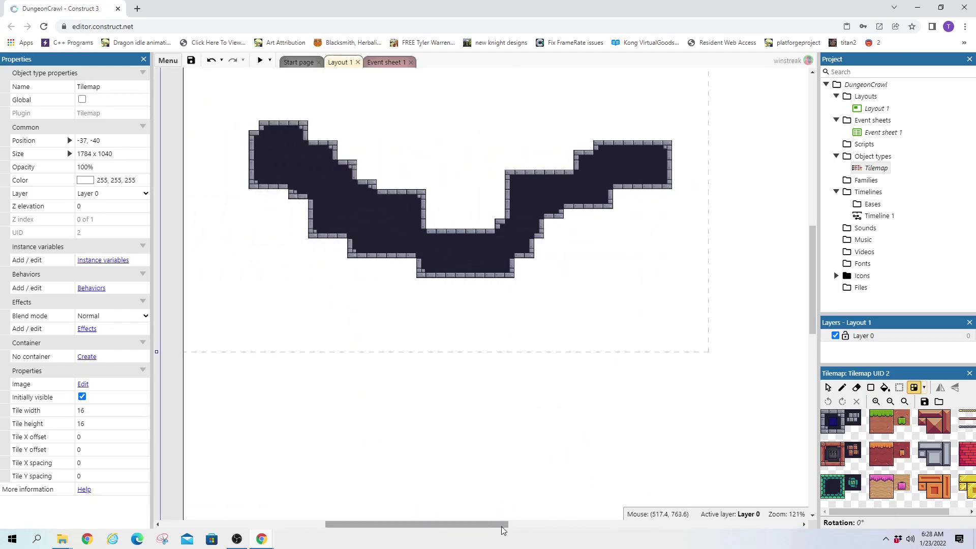
{"action": "left_click_drag", "start_coordinate": [504, 524], "coordinate": [593, 524]}
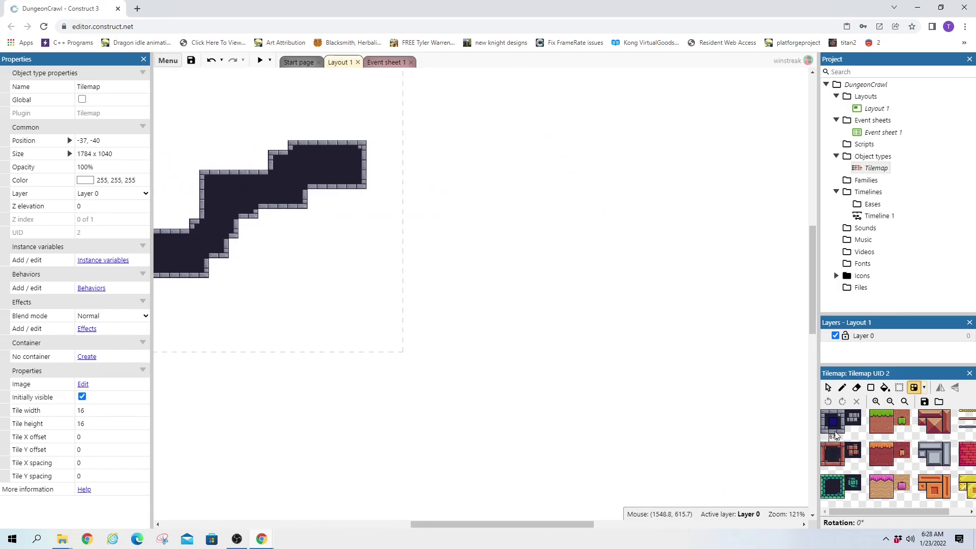
- Fill a large dark rectangular room right of the cave and paint its left wall and bottom-left corner
{"action": "left_click", "coordinate": [870, 388]}
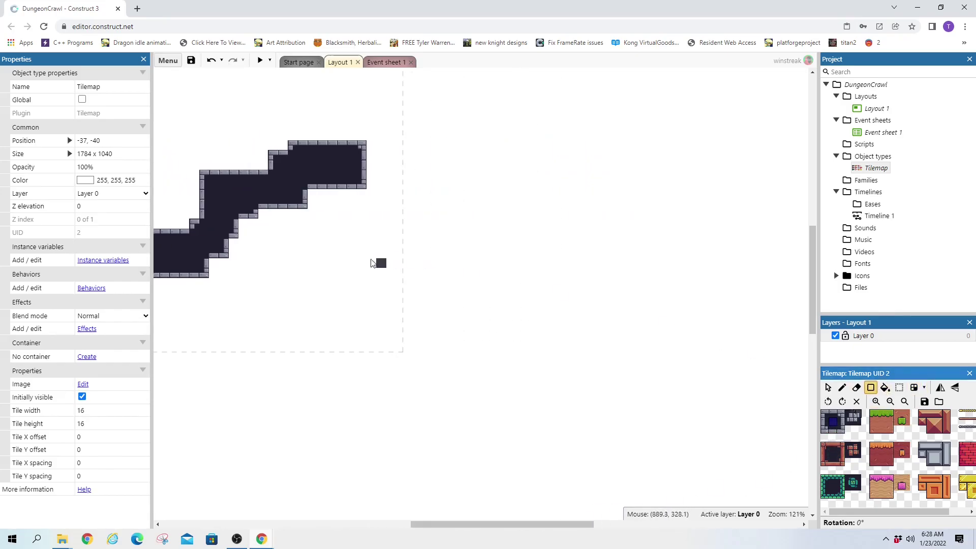
{"action": "left_click_drag", "start_coordinate": [367, 190], "coordinate": [593, 367]}
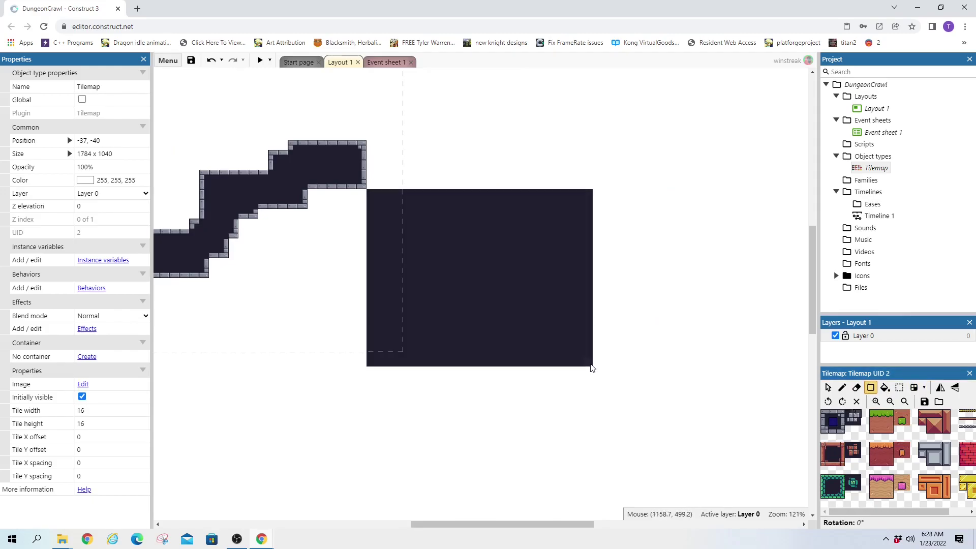
{"action": "left_click_drag", "start_coordinate": [365, 203], "coordinate": [366, 368]}
{"action": "left_click", "coordinate": [824, 430]}
{"action": "left_click", "coordinate": [362, 370]}
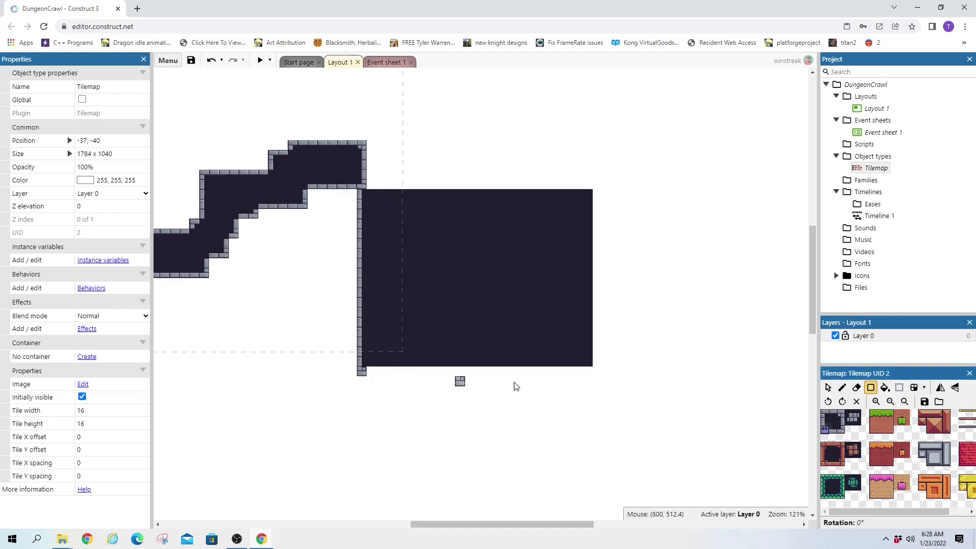
- Paint the room's bottom wall and its right wall with wall tiles
{"action": "left_click", "coordinate": [838, 430]}
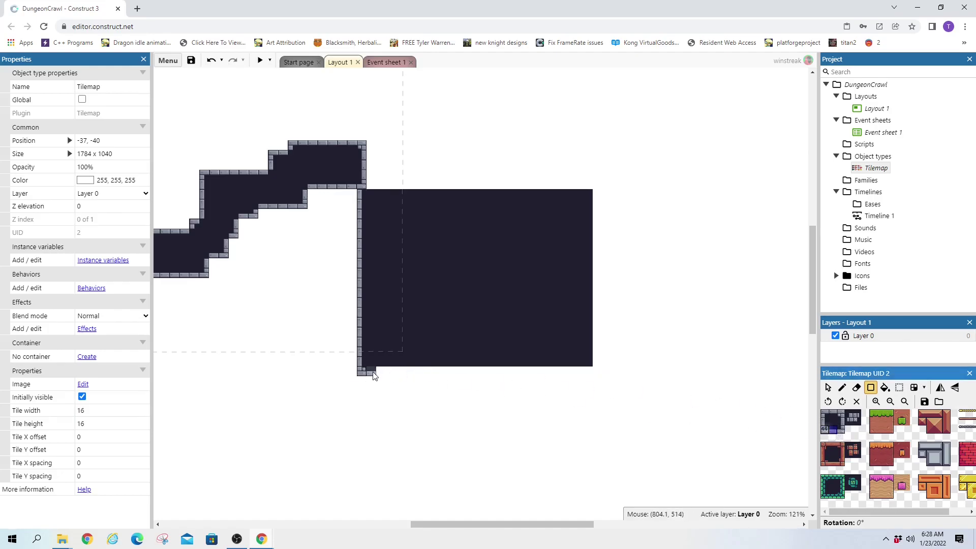
{"action": "left_click_drag", "start_coordinate": [372, 375], "coordinate": [592, 381]}
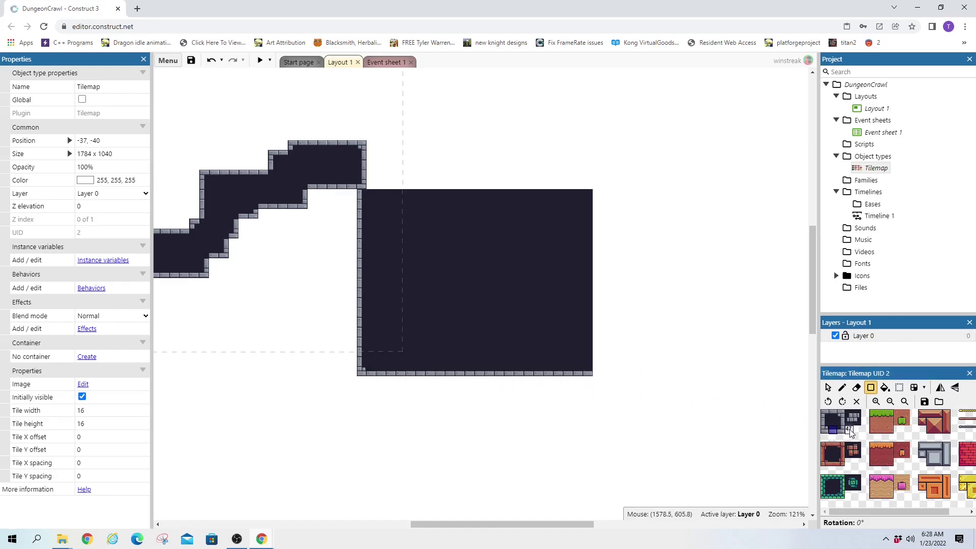
{"action": "left_click", "coordinate": [597, 371]}
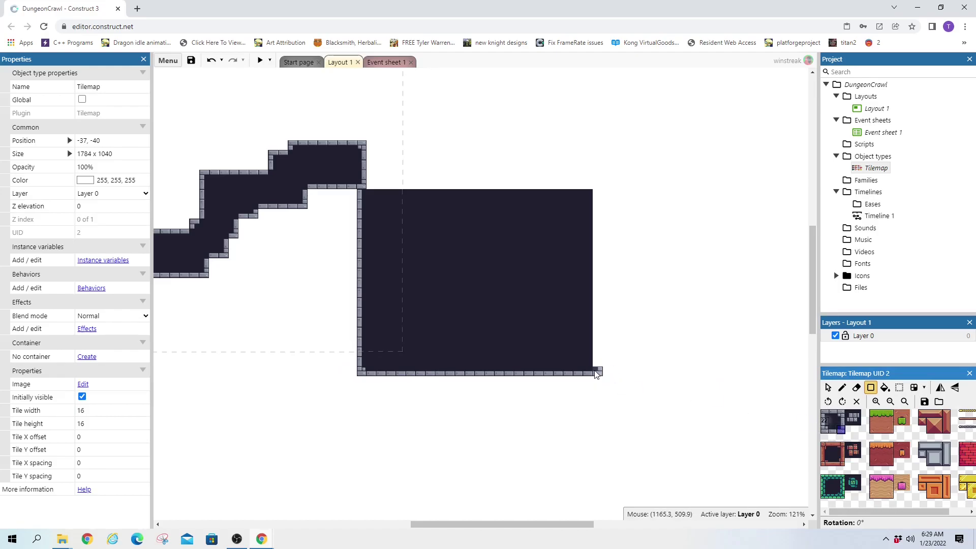
{"action": "left_click", "coordinate": [840, 421]}
{"action": "left_click_drag", "start_coordinate": [600, 369], "coordinate": [603, 200]}
- Add the top-right corner tile and draw the top wall along the room
{"action": "left_click", "coordinate": [832, 412]}
{"action": "left_click", "coordinate": [580, 176]}
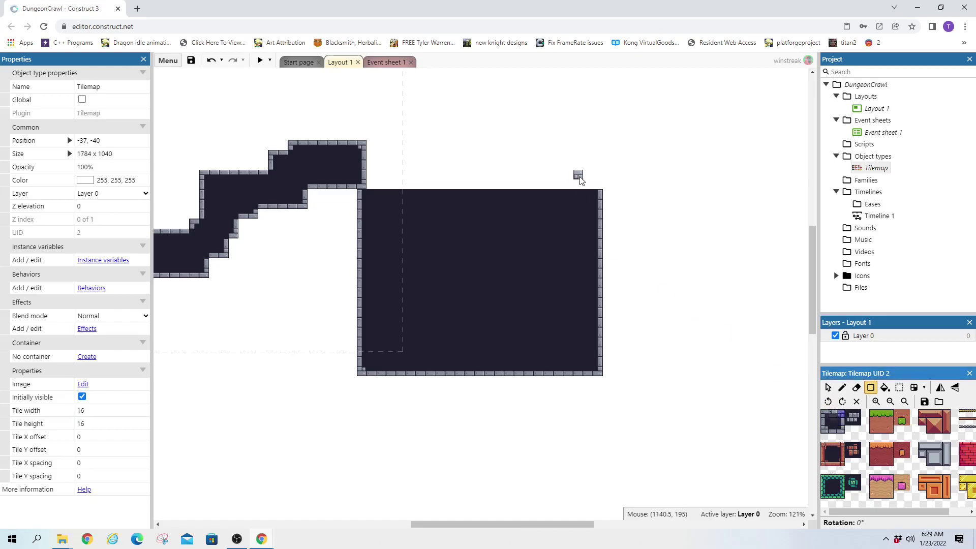
{"action": "left_click_drag", "start_coordinate": [598, 185], "coordinate": [543, 208]}
{"action": "left_click_drag", "start_coordinate": [598, 189], "coordinate": [389, 184]}
{"action": "left_click", "coordinate": [832, 413]}
{"action": "left_click", "coordinate": [835, 416]}
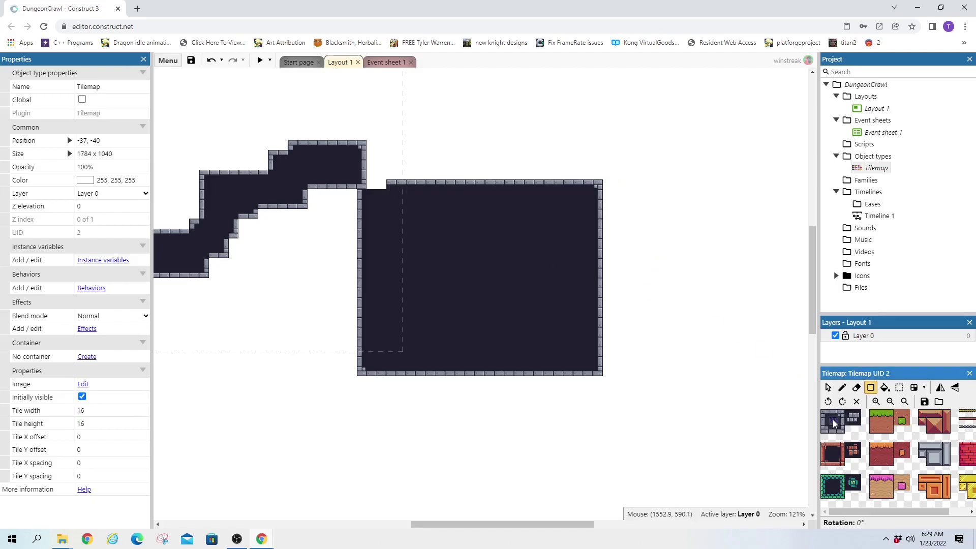
{"action": "left_click", "coordinate": [378, 185]}
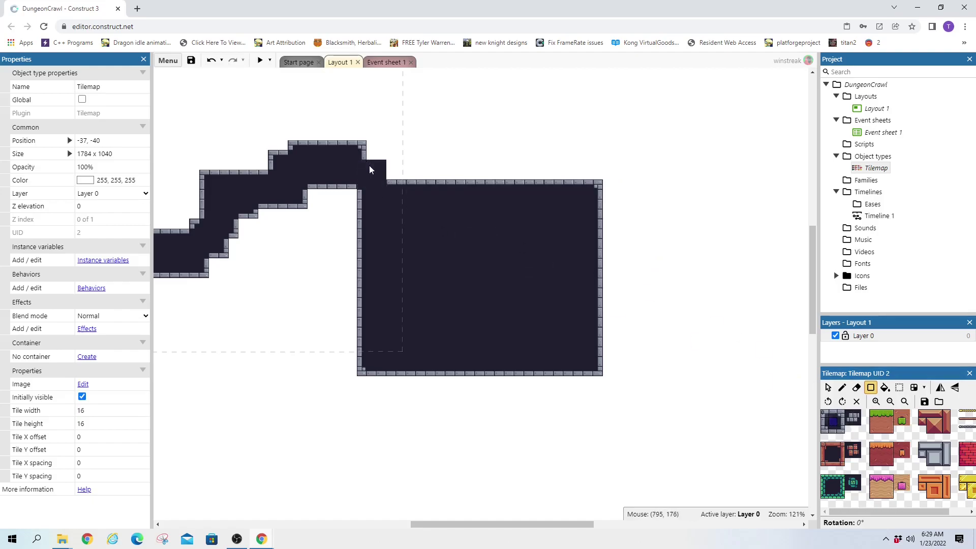
- Fill the gap where the cave meets the room with wall and top-wall tiles
{"action": "left_click_drag", "start_coordinate": [360, 158], "coordinate": [380, 157]}
{"action": "left_click", "coordinate": [838, 422]}
{"action": "left_click", "coordinate": [385, 177]}
{"action": "left_click", "coordinate": [839, 413]}
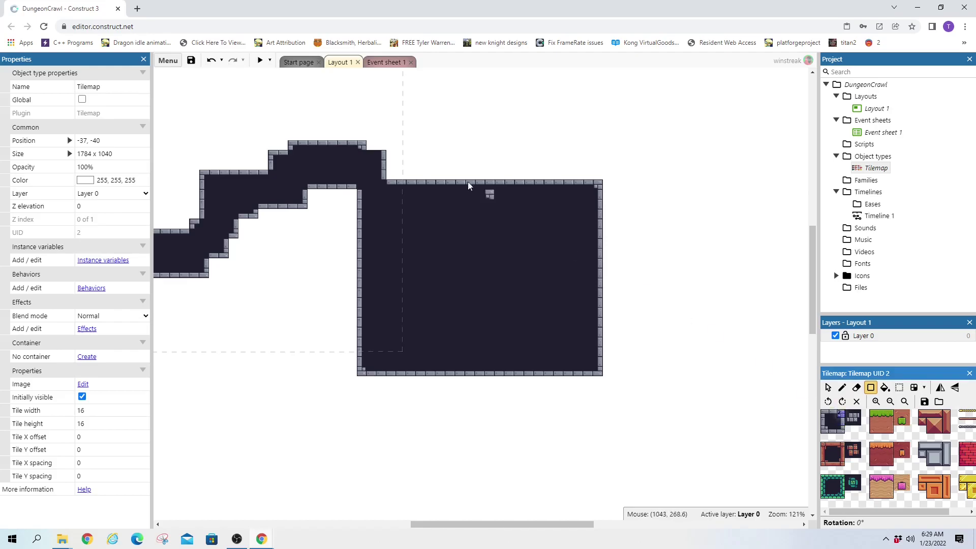
{"action": "left_click", "coordinate": [382, 149]}
{"action": "left_click", "coordinate": [832, 413]}
{"action": "left_click", "coordinate": [369, 148]}
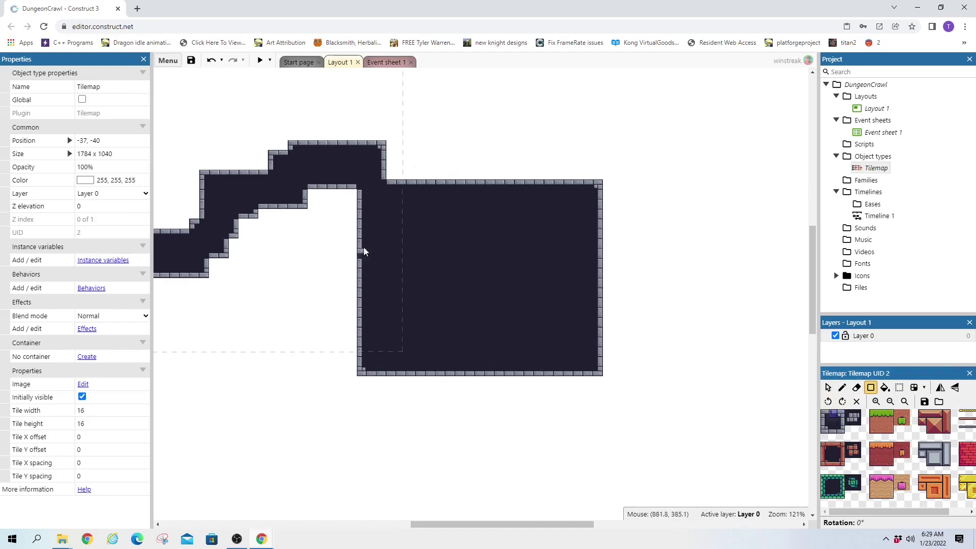
{"action": "left_click_drag", "start_coordinate": [505, 524], "coordinate": [449, 535]}
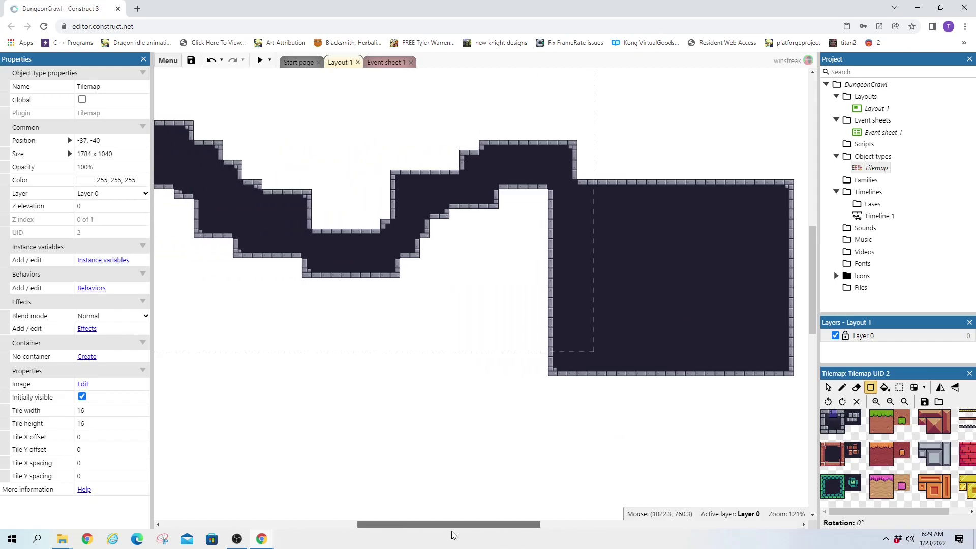
- Erase the stray tile floating above the cave and check the level in a preview
{"action": "scroll", "coordinate": [403, 387], "scroll_direction": "up", "scroll_amount": 2}
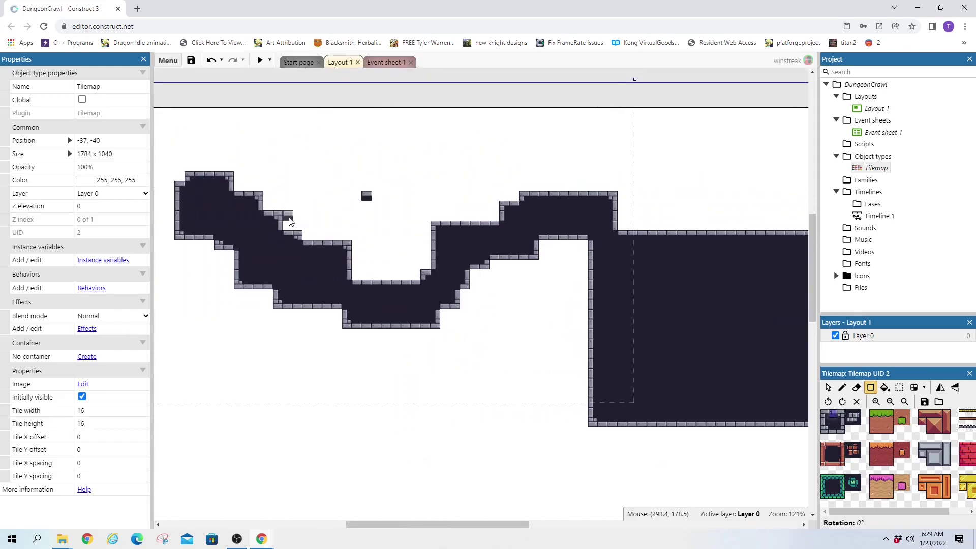
{"action": "left_click", "coordinate": [367, 186]}
{"action": "left_click", "coordinate": [857, 387]}
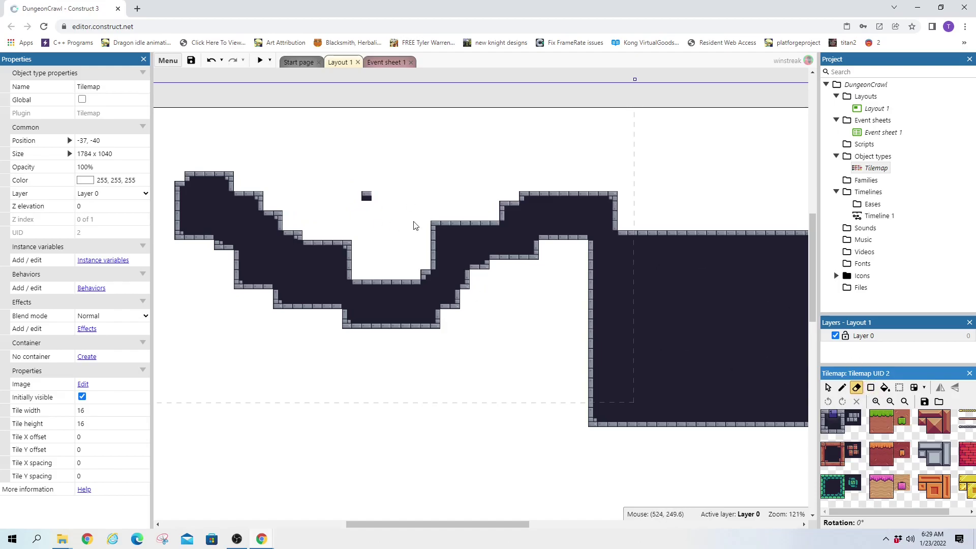
{"action": "left_click", "coordinate": [366, 196]}
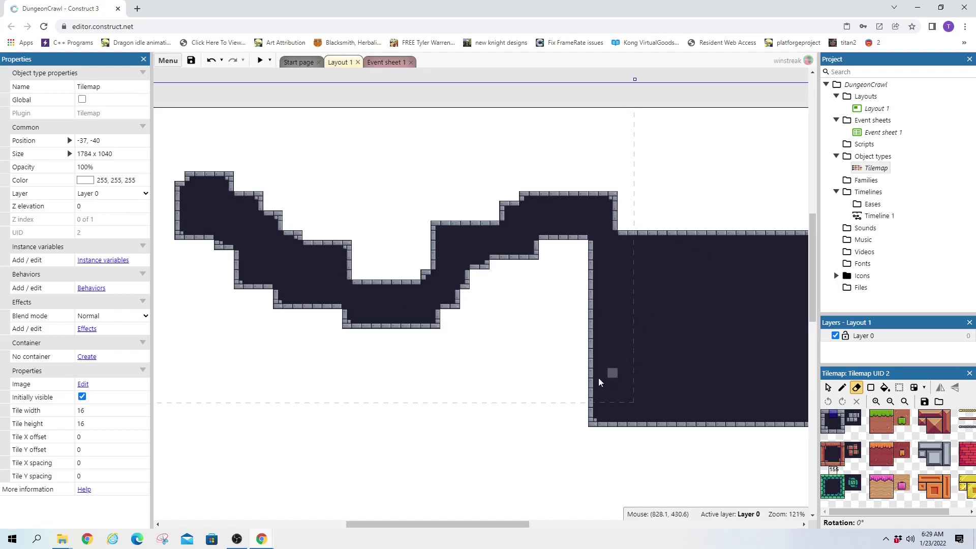
{"action": "left_click", "coordinate": [260, 61]}
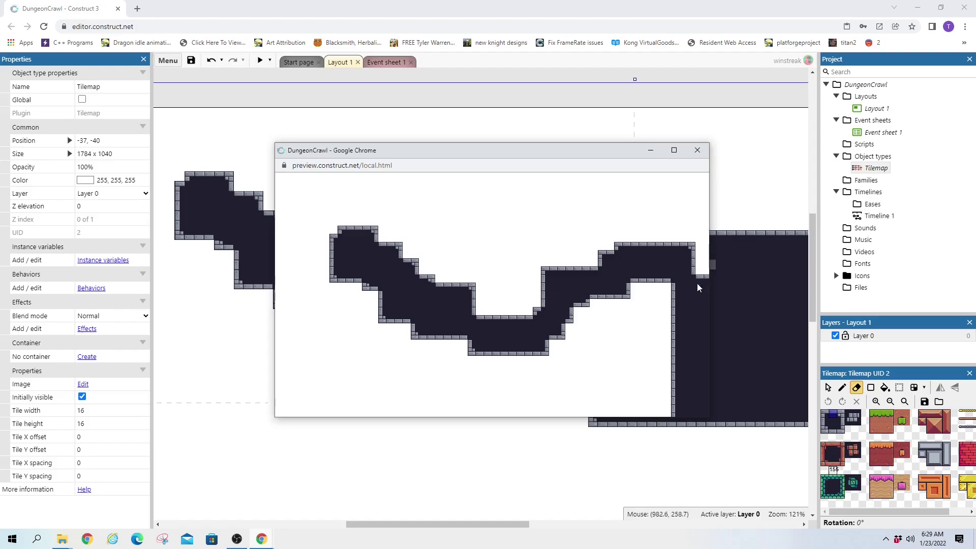
{"action": "left_click", "coordinate": [697, 151]}
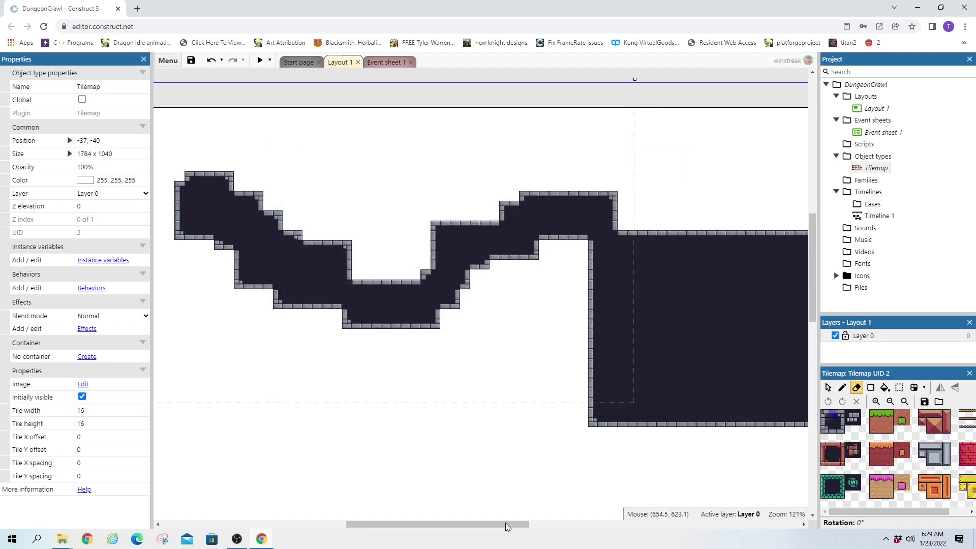
- In File Explorer, open the Free asset Background folder and select the Gray background image
{"action": "mouse_move", "coordinate": [503, 524]}
{"action": "left_mouse_down"}
{"action": "mouse_move", "coordinate": [575, 516]}
{"action": "mouse_move", "coordinate": [426, 518]}
{"action": "mouse_move", "coordinate": [501, 518]}
{"action": "mouse_move", "coordinate": [493, 522]}
{"action": "left_mouse_up"}
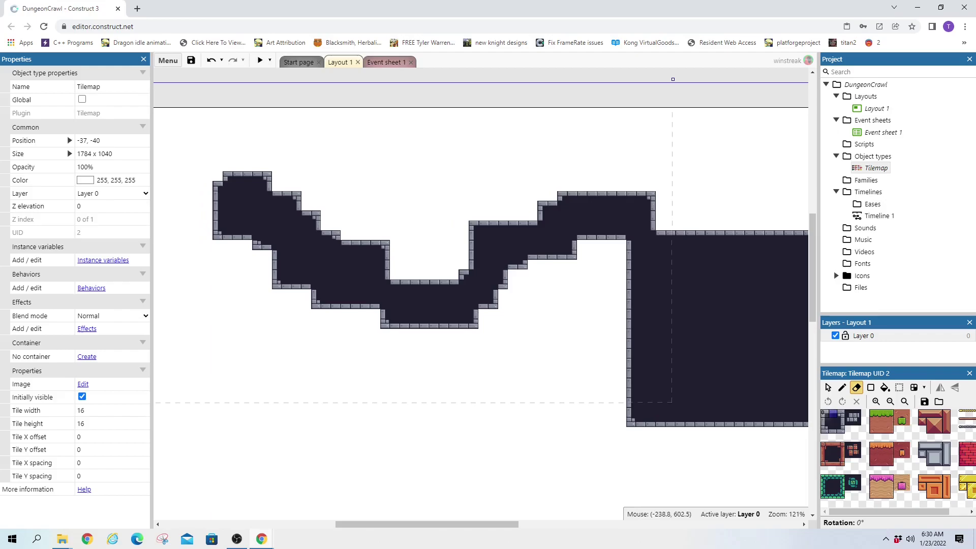
{"action": "left_click", "coordinate": [62, 538]}
{"action": "left_click", "coordinate": [166, 492]}
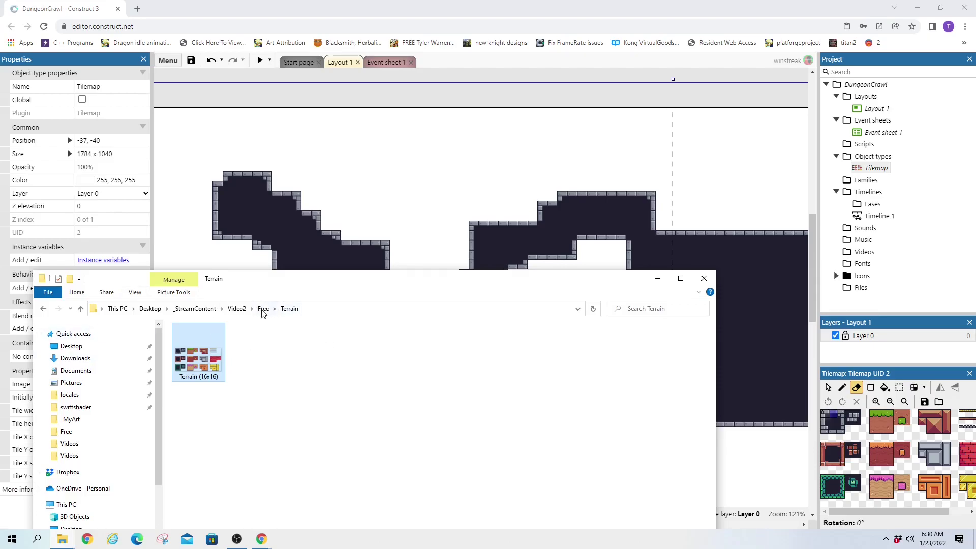
{"action": "left_click", "coordinate": [80, 309]}
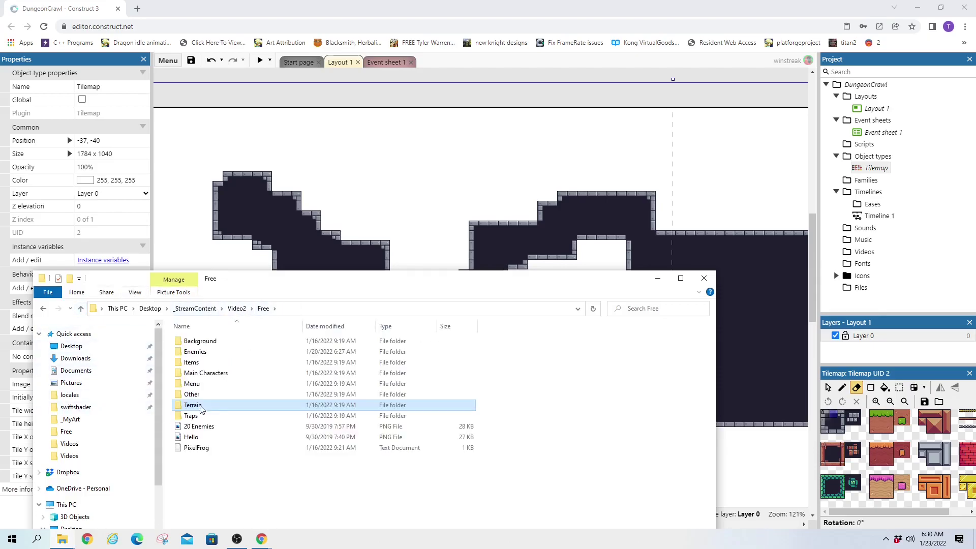
{"action": "left_click", "coordinate": [197, 344]}
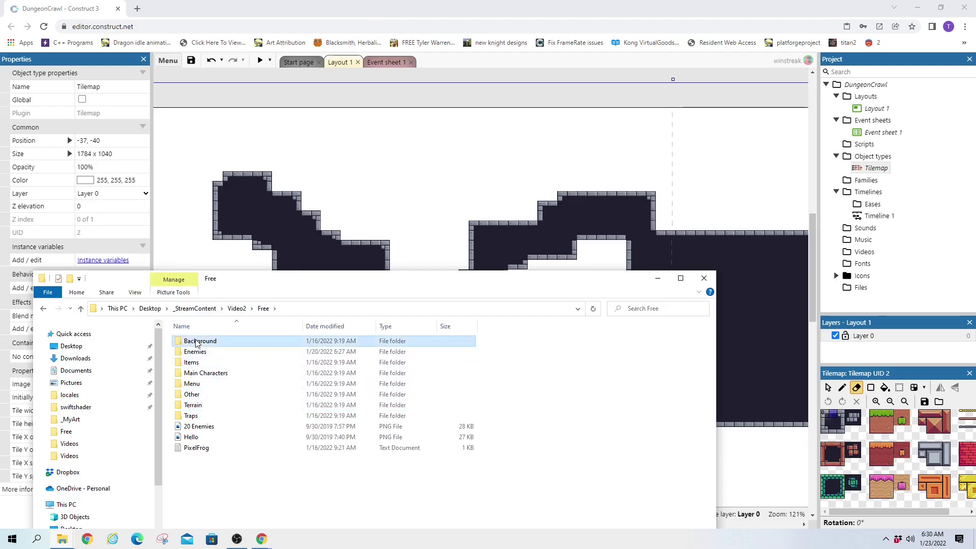
{"action": "double_click", "coordinate": [199, 342]}
{"action": "left_click", "coordinate": [307, 360]}
{"action": "left_click_drag", "start_coordinate": [339, 280], "coordinate": [380, 336]}
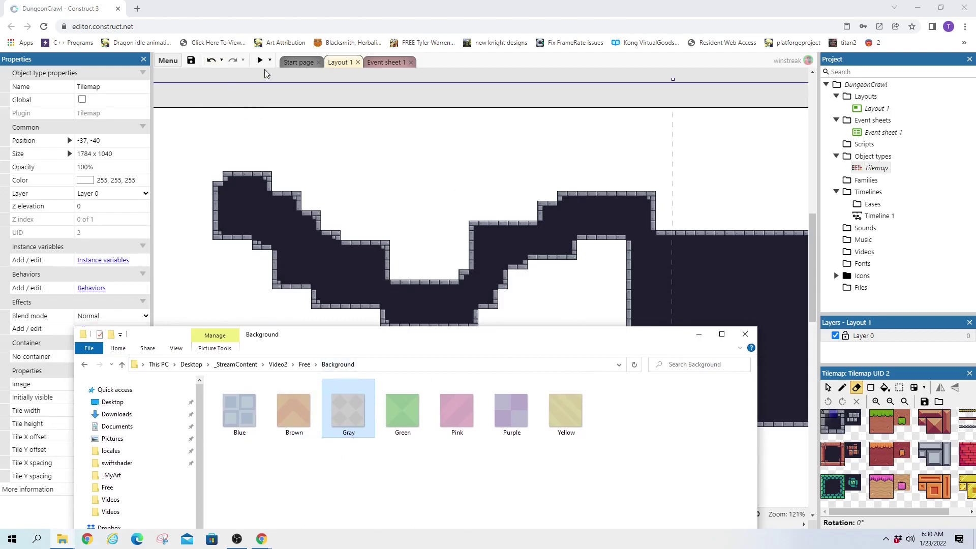
- Select the cave tilemap and switch its Tilemap tools back to Select mode
{"action": "left_click", "coordinate": [394, 138]}
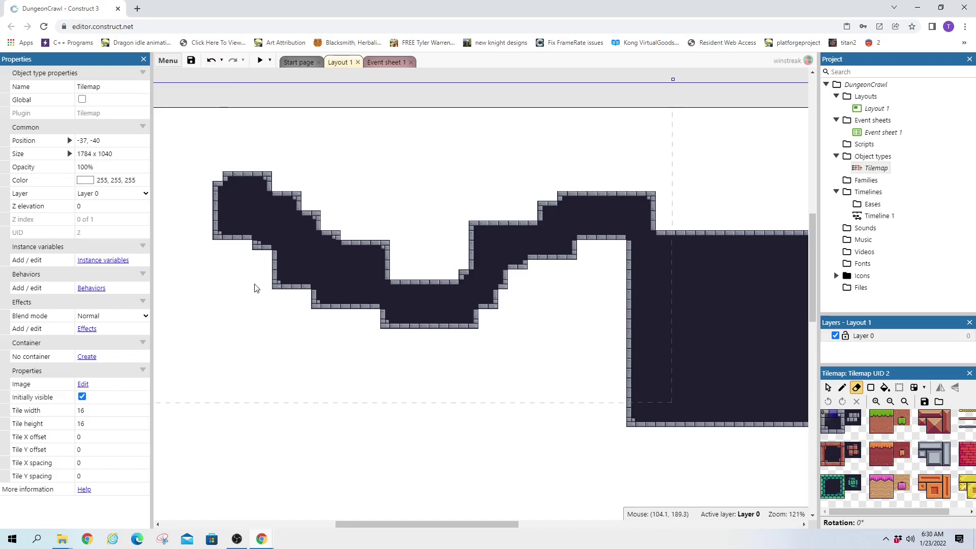
{"action": "scroll", "coordinate": [244, 117], "scroll_direction": "up", "scroll_amount": 2}
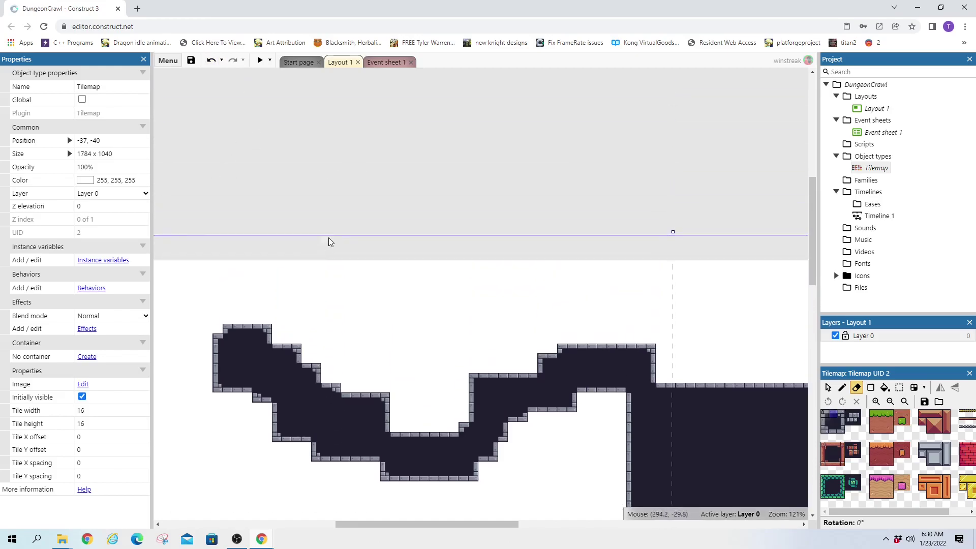
{"action": "scroll", "coordinate": [328, 239], "scroll_direction": "down", "scroll_amount": 2}
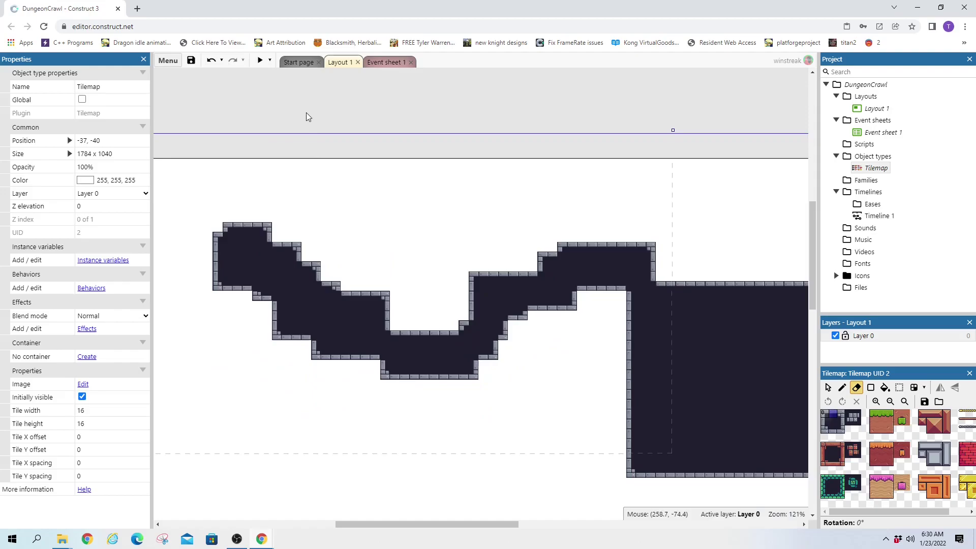
{"action": "left_click", "coordinate": [876, 168]}
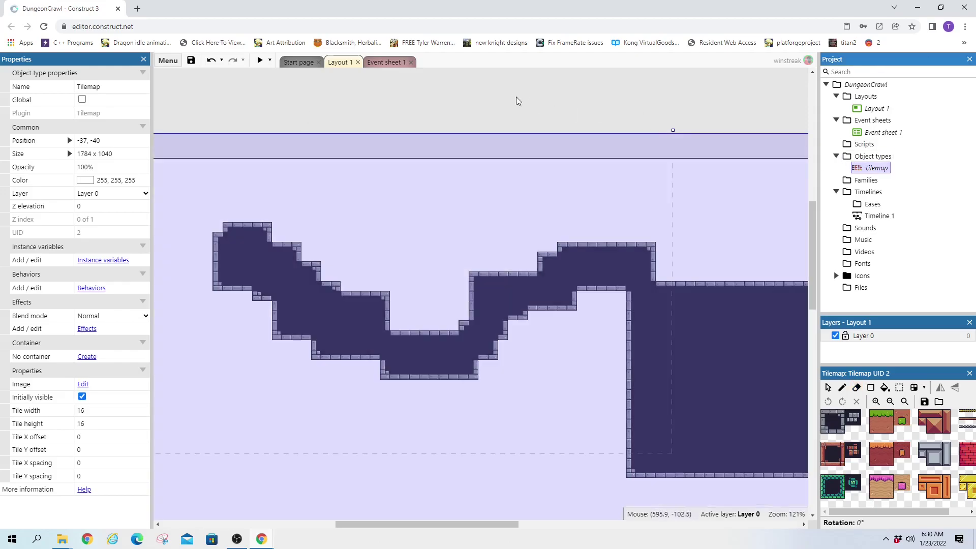
{"action": "left_click", "coordinate": [828, 389]}
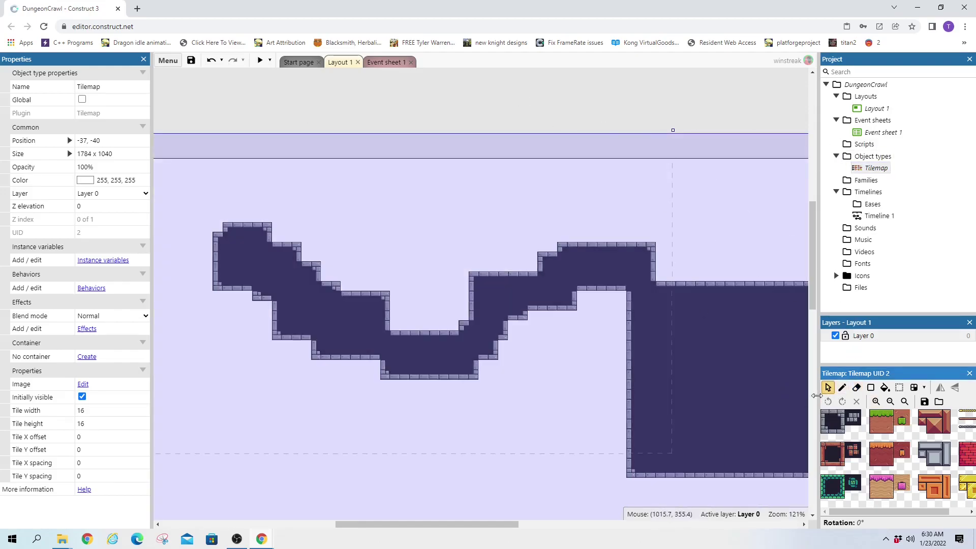
- Insert a Tiled Background object on the layout and bring the Background images folder forward
{"action": "double_click", "coordinate": [436, 90]}
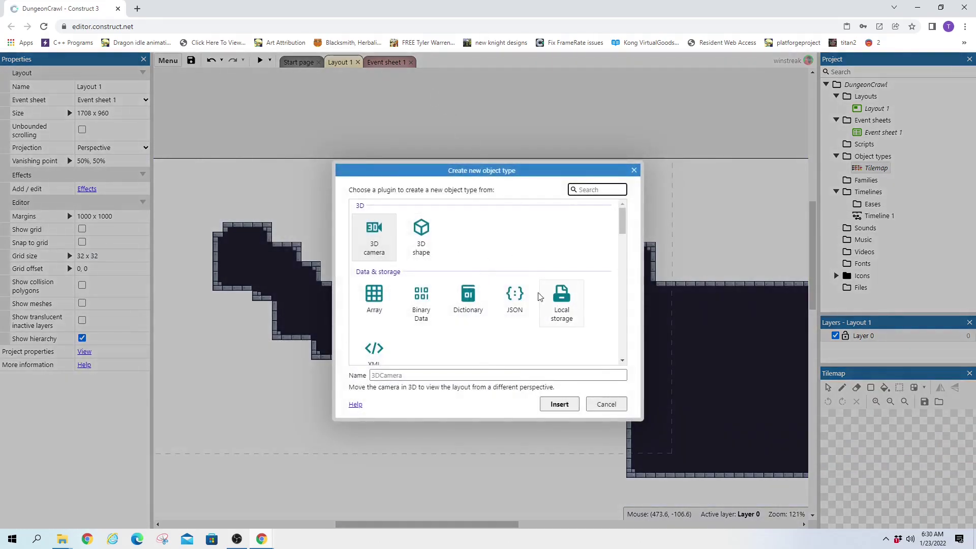
{"action": "scroll", "coordinate": [425, 337], "scroll_direction": "down", "scroll_amount": 5}
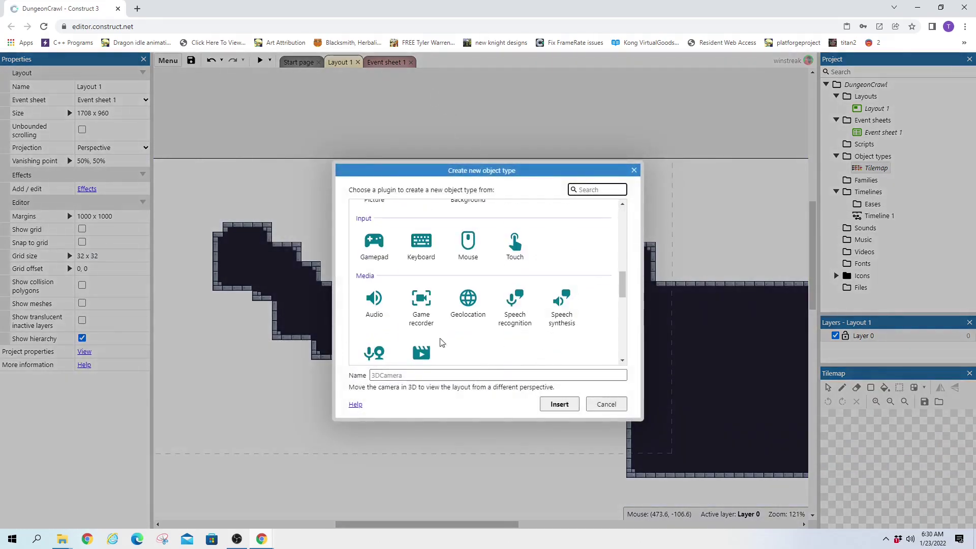
{"action": "scroll", "coordinate": [508, 325], "scroll_direction": "up", "scroll_amount": 5}
{"action": "scroll", "coordinate": [544, 309], "scroll_direction": "down", "scroll_amount": 1}
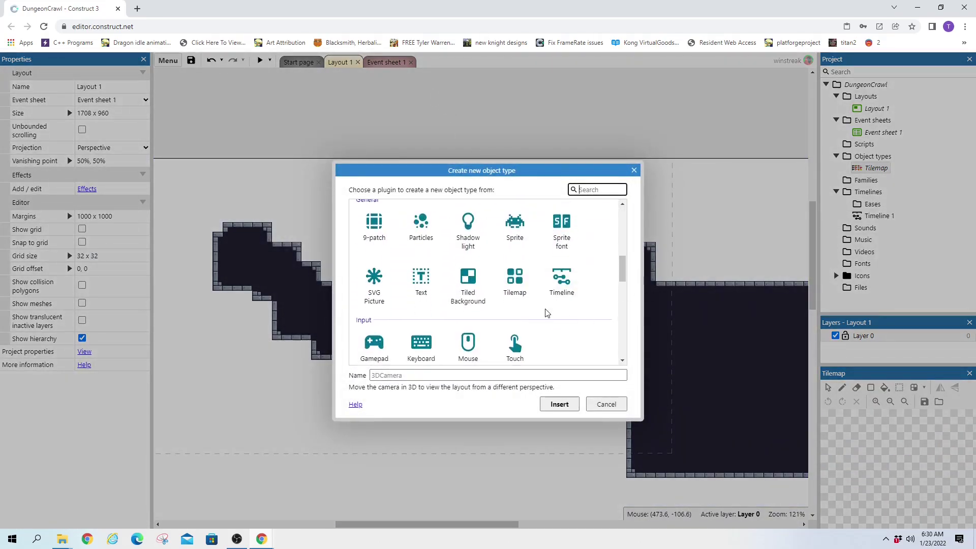
{"action": "double_click", "coordinate": [468, 303]}
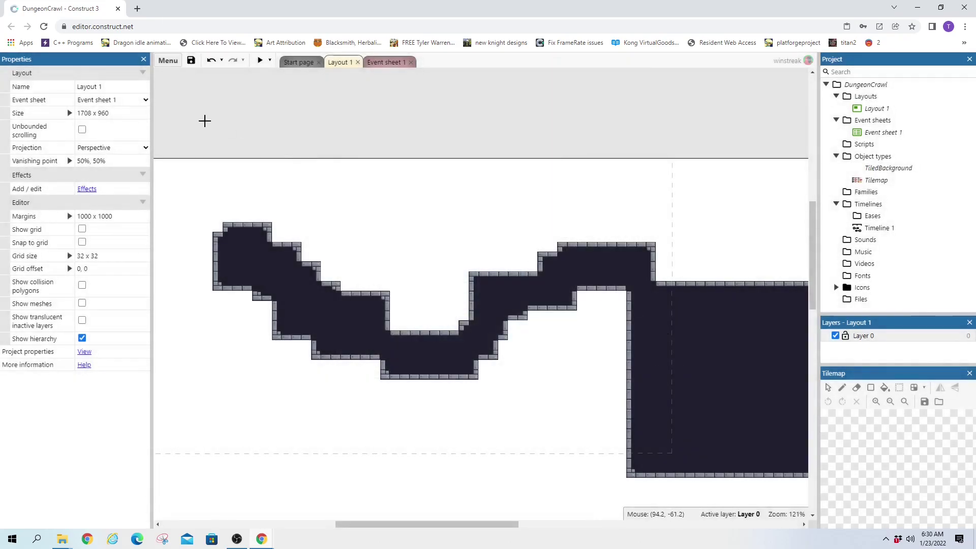
{"action": "left_click", "coordinate": [204, 121]}
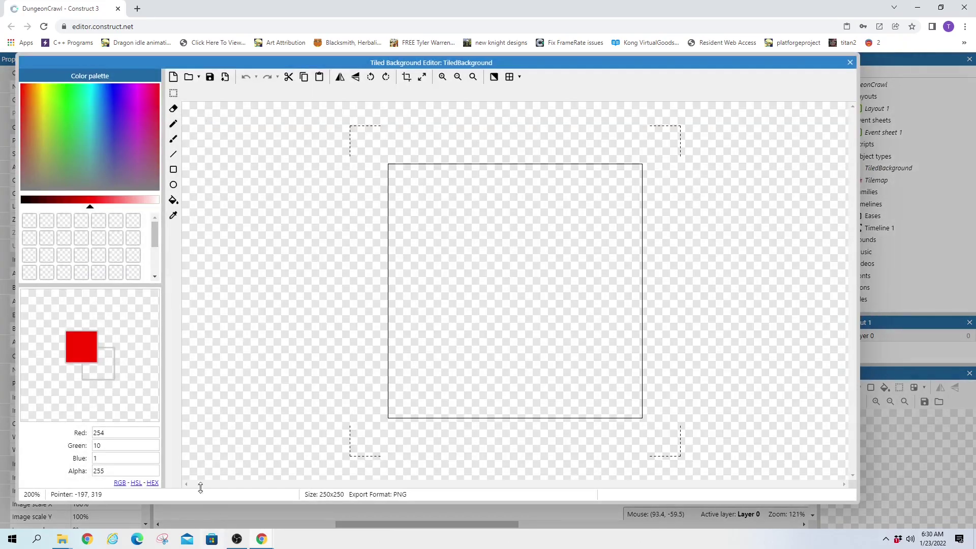
{"action": "mouse_move", "coordinate": [62, 539]}
{"action": "left_click", "coordinate": [152, 490]}
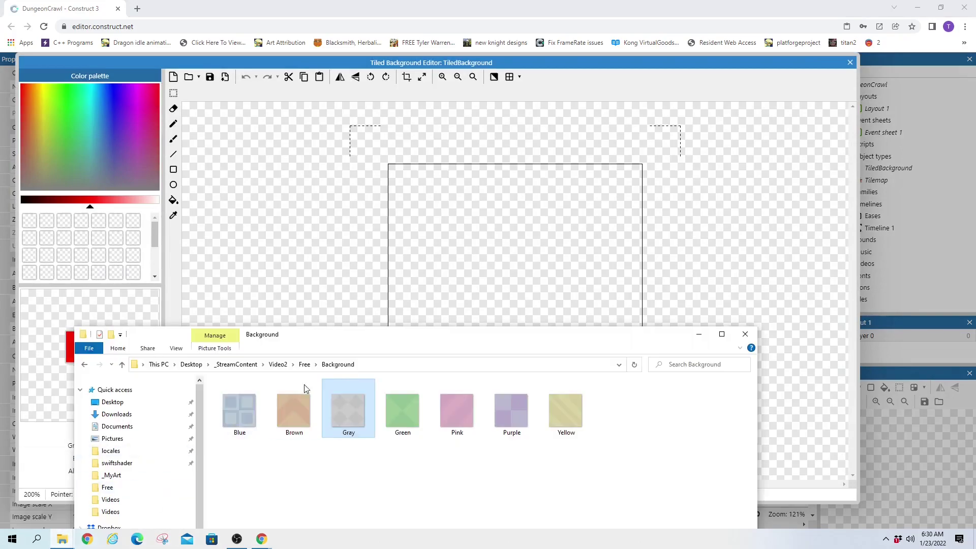
- Load Gray.png as the tiled background's image and close the editor
{"action": "left_click_drag", "start_coordinate": [336, 411], "coordinate": [445, 255]}
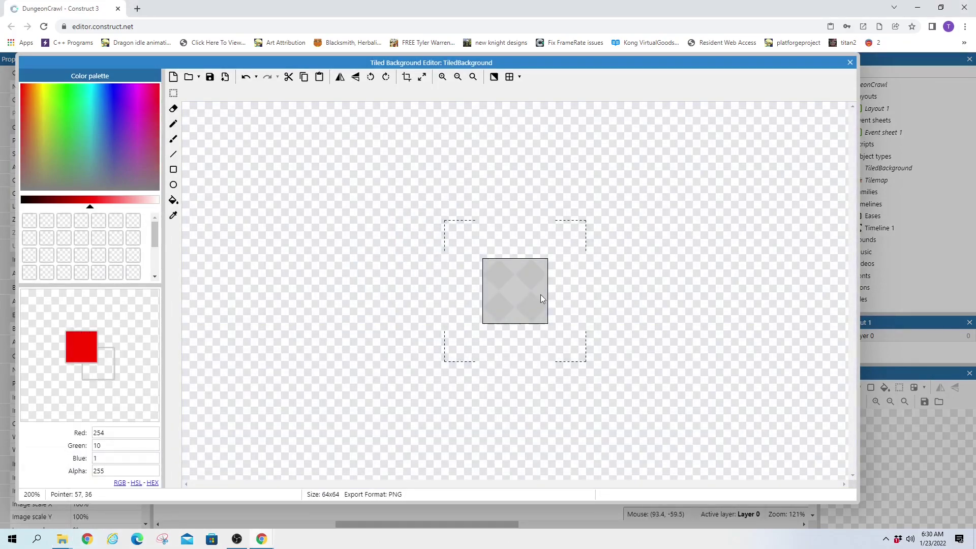
{"action": "left_click", "coordinate": [850, 62]}
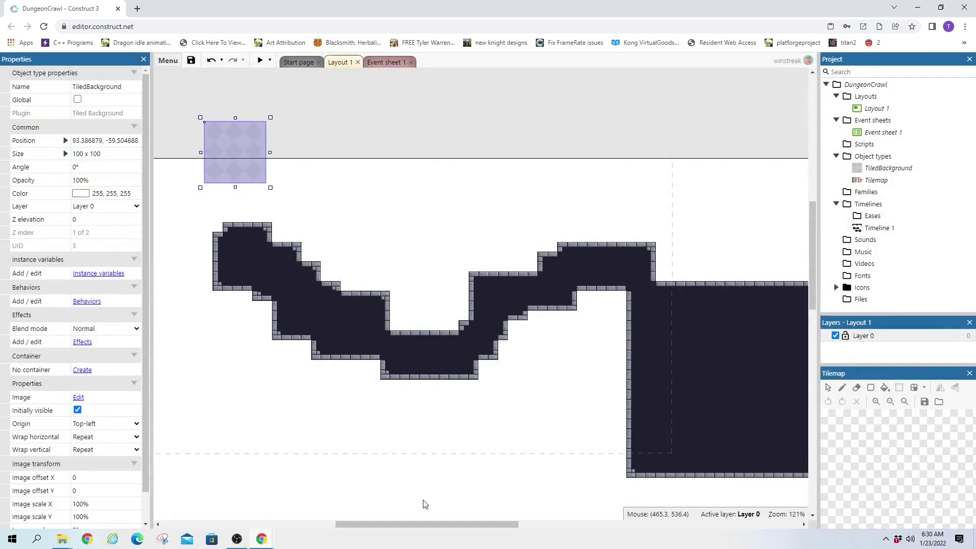
{"action": "left_click_drag", "start_coordinate": [432, 524], "coordinate": [369, 523]}
{"action": "left_click_drag", "start_coordinate": [454, 137], "coordinate": [372, 139]}
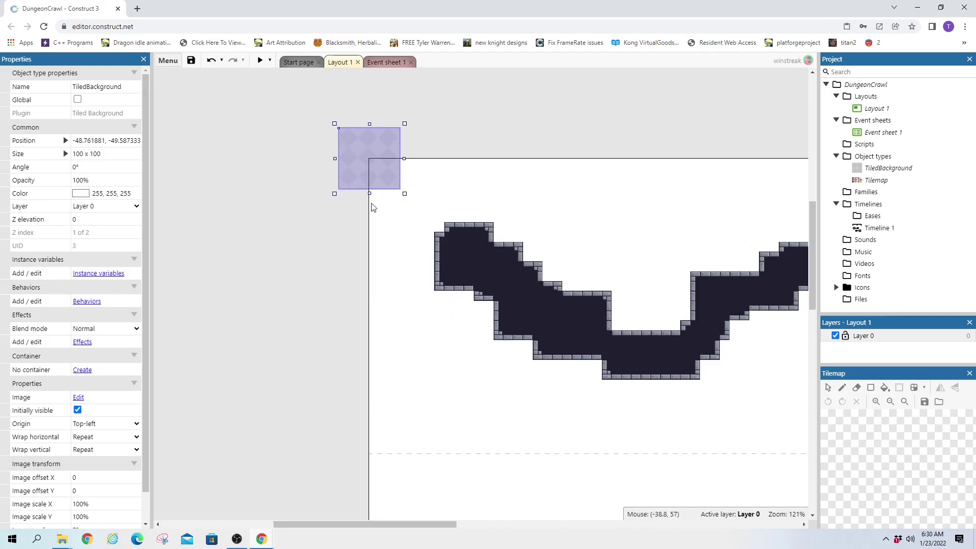
- Stretch the tiled background to about 1874 x 1142 at -89, -102 to cover the layout
{"action": "left_click_drag", "start_coordinate": [405, 195], "coordinate": [744, 433]}
{"action": "left_click_drag", "start_coordinate": [632, 523], "coordinate": [412, 517]}
{"action": "scroll", "coordinate": [372, 376], "scroll_direction": "up", "scroll_amount": 5}
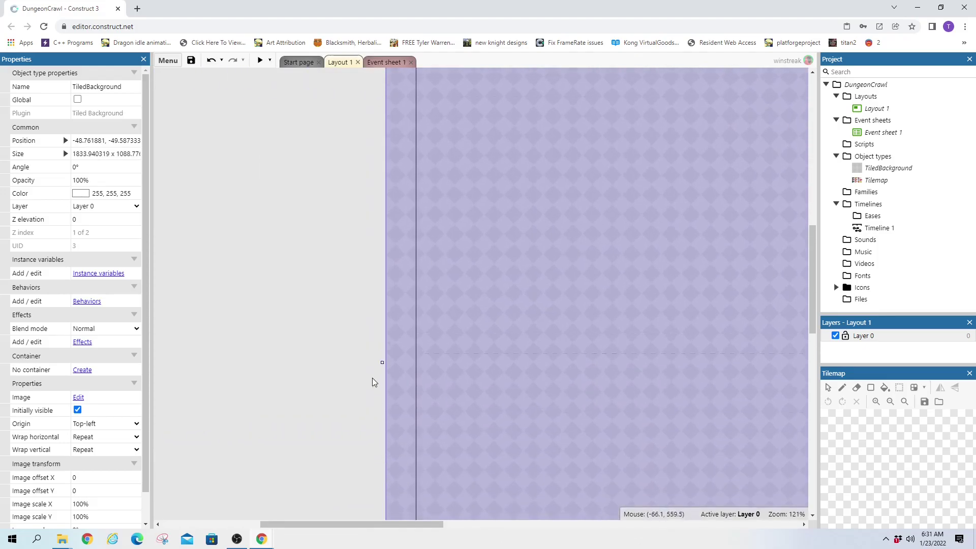
{"action": "left_click_drag", "start_coordinate": [378, 311], "coordinate": [357, 280]}
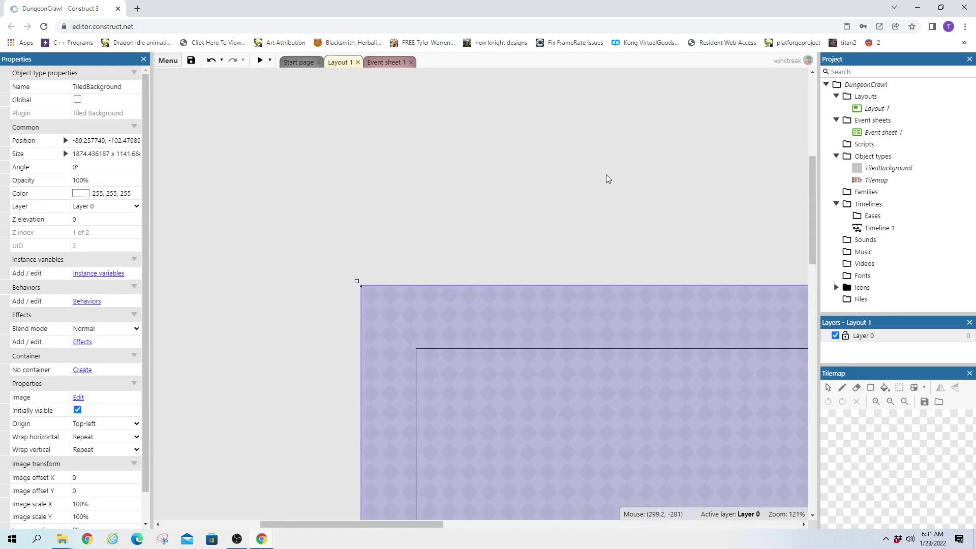
{"action": "scroll", "coordinate": [539, 191], "scroll_direction": "down", "scroll_amount": 5}
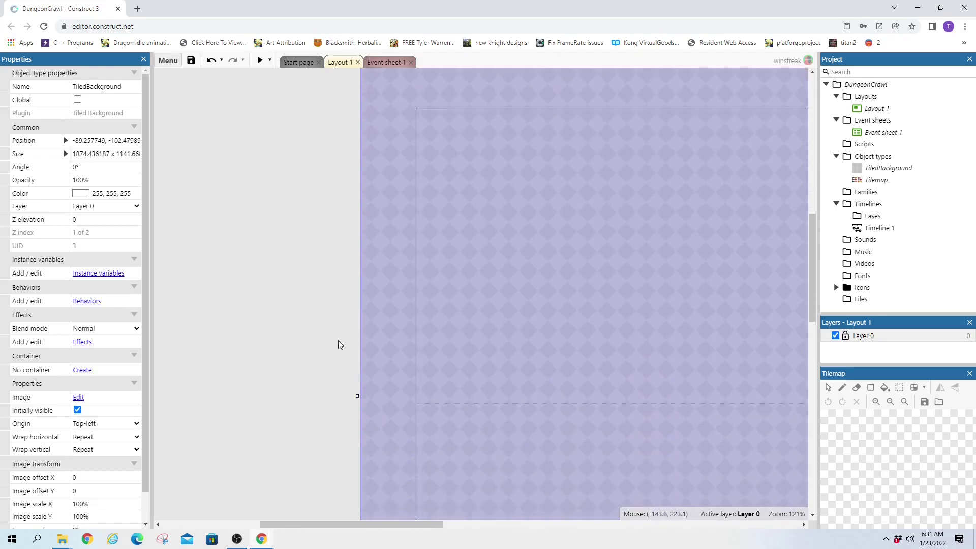
{"action": "left_click", "coordinate": [545, 526]}
{"action": "left_click_drag", "start_coordinate": [516, 524], "coordinate": [479, 524]}
- Send the TiledBackground to the bottom of Layer 0 using Z Order
{"action": "right_click", "coordinate": [481, 296]}
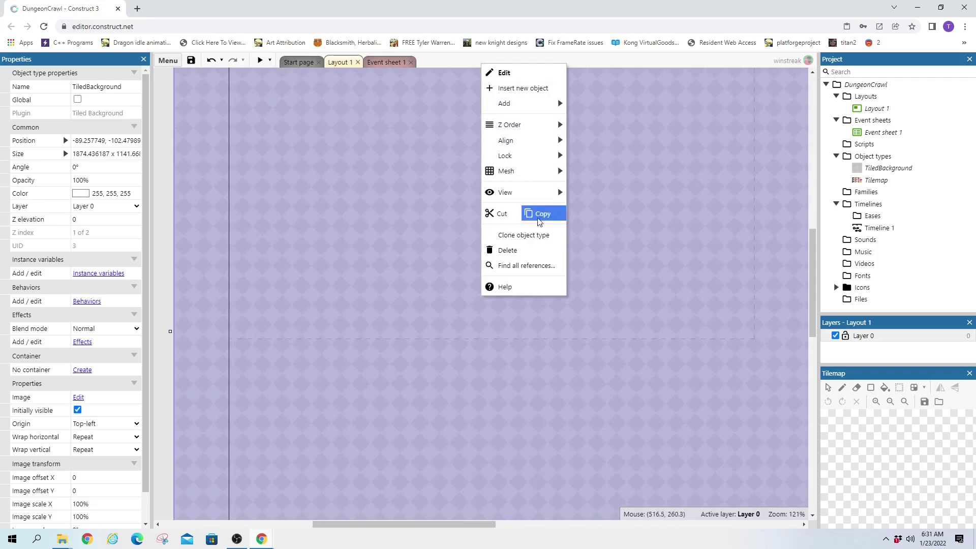
{"action": "mouse_move", "coordinate": [517, 131]}
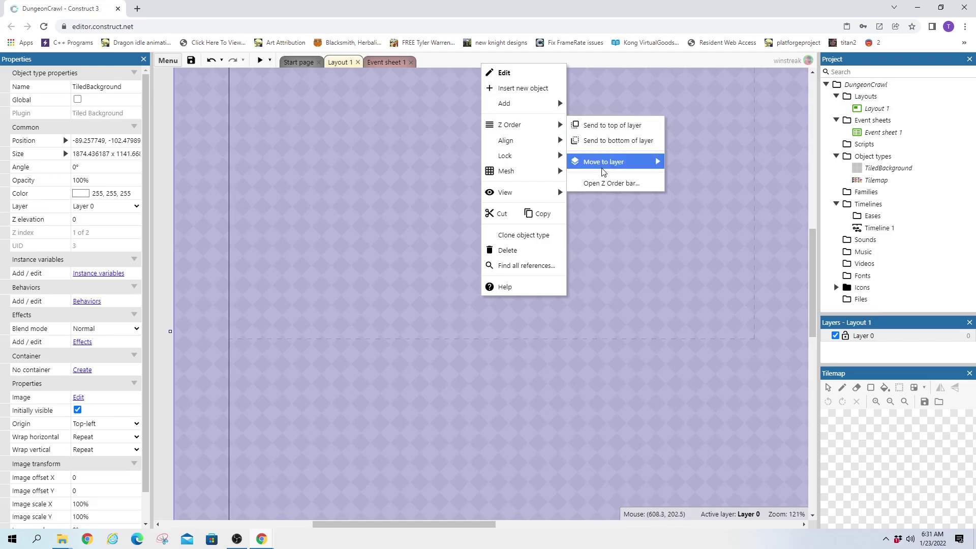
{"action": "left_click", "coordinate": [596, 141]}
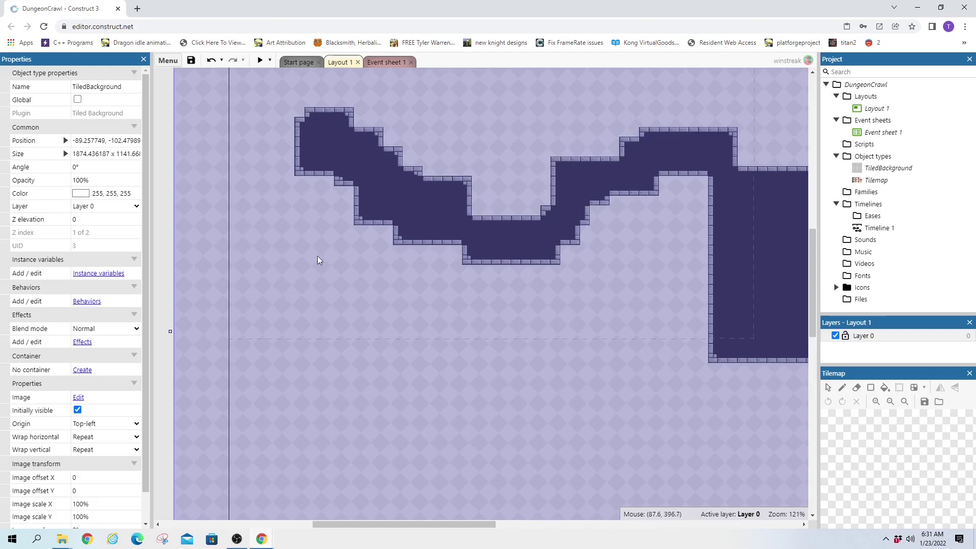
- Lock the tiled background and dismiss the accidentally opened Insert Object dialog
{"action": "right_click", "coordinate": [175, 392]}
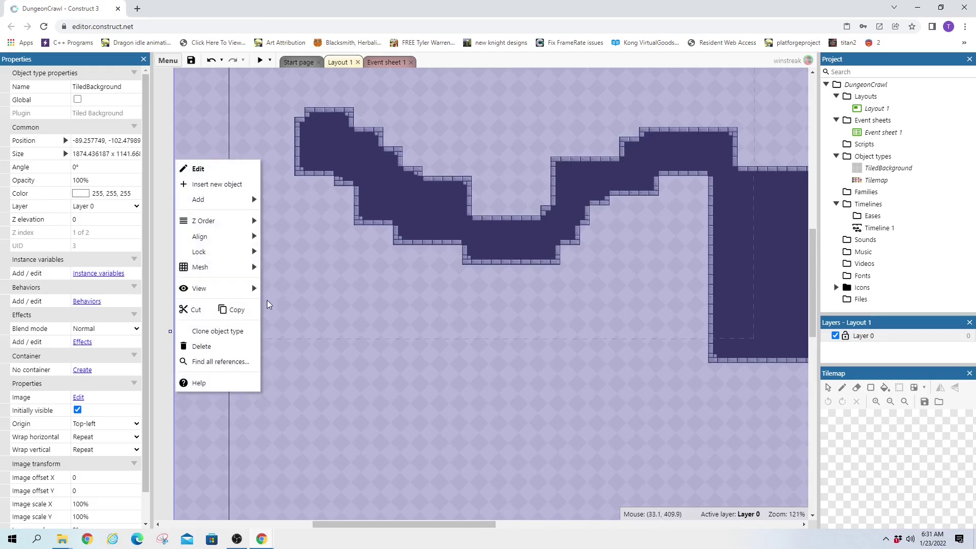
{"action": "mouse_move", "coordinate": [210, 253]}
{"action": "left_click", "coordinate": [288, 253]}
{"action": "double_click", "coordinate": [203, 365]}
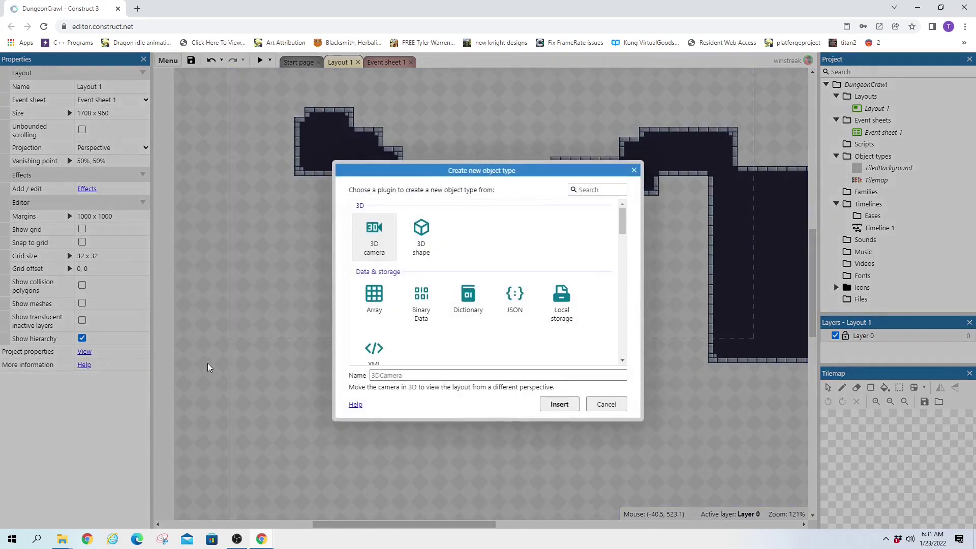
{"action": "scroll", "coordinate": [478, 336], "scroll_direction": "down", "scroll_amount": 5}
{"action": "scroll", "coordinate": [404, 216], "scroll_direction": "up", "scroll_amount": 5}
{"action": "left_click", "coordinate": [634, 171]}
- Unlock everything on Layer 0 after dismissing a stray menu and dialog
{"action": "right_click", "coordinate": [220, 296]}
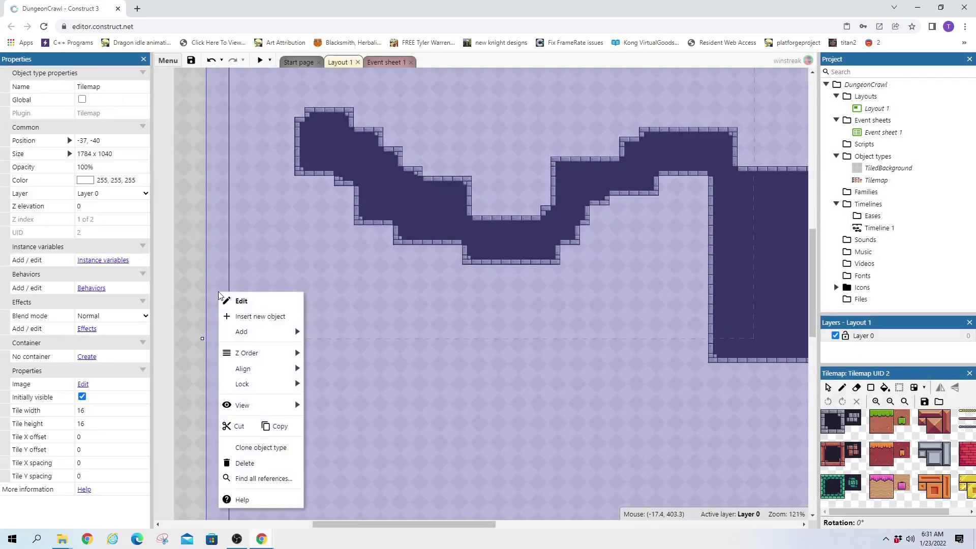
{"action": "mouse_move", "coordinate": [250, 387]}
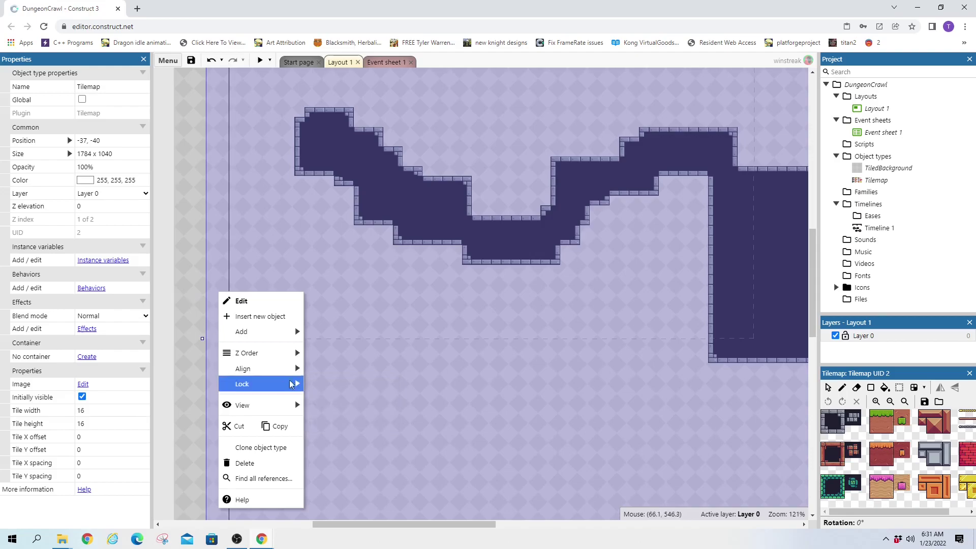
{"action": "left_click", "coordinate": [174, 320]}
{"action": "double_click", "coordinate": [181, 315]}
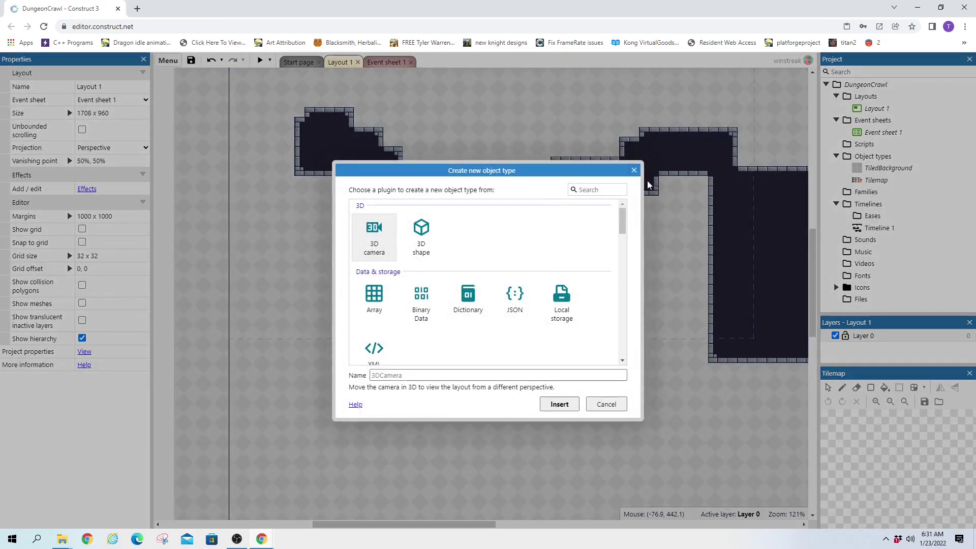
{"action": "key", "text": "Escape"}
{"action": "right_click", "coordinate": [183, 354]}
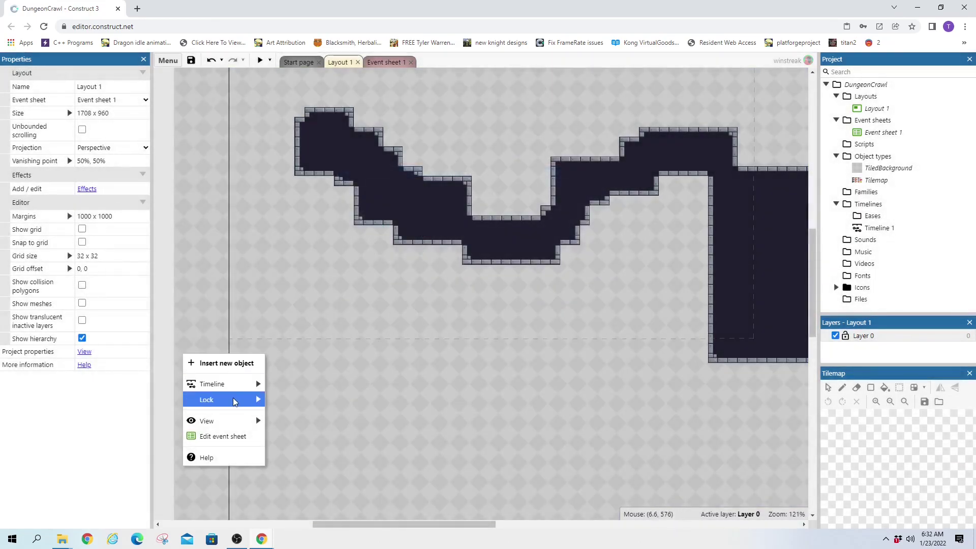
{"action": "left_click", "coordinate": [295, 416]}
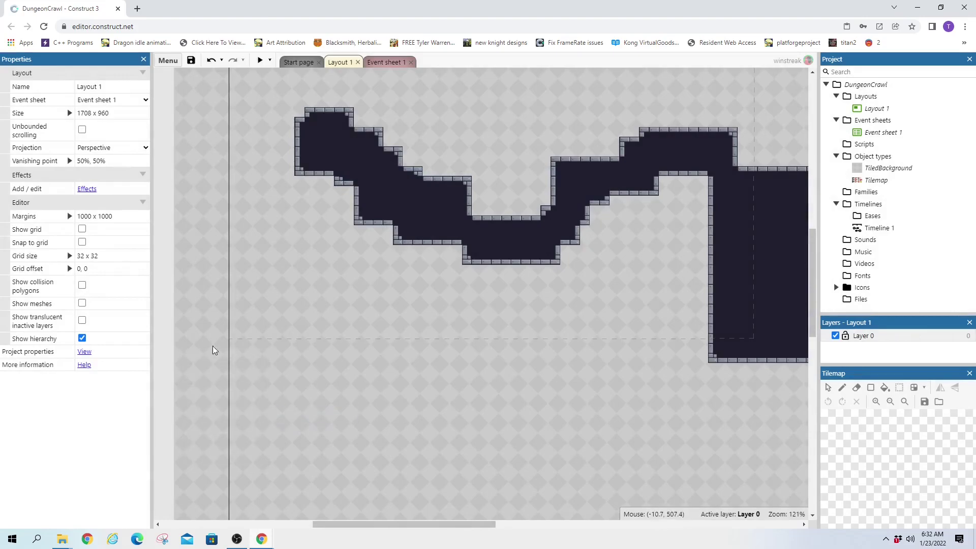
- Re-lock the gray tiled background and select the cave tilemap to show its tileset
{"action": "left_click", "coordinate": [186, 344]}
{"action": "right_click", "coordinate": [185, 343]}
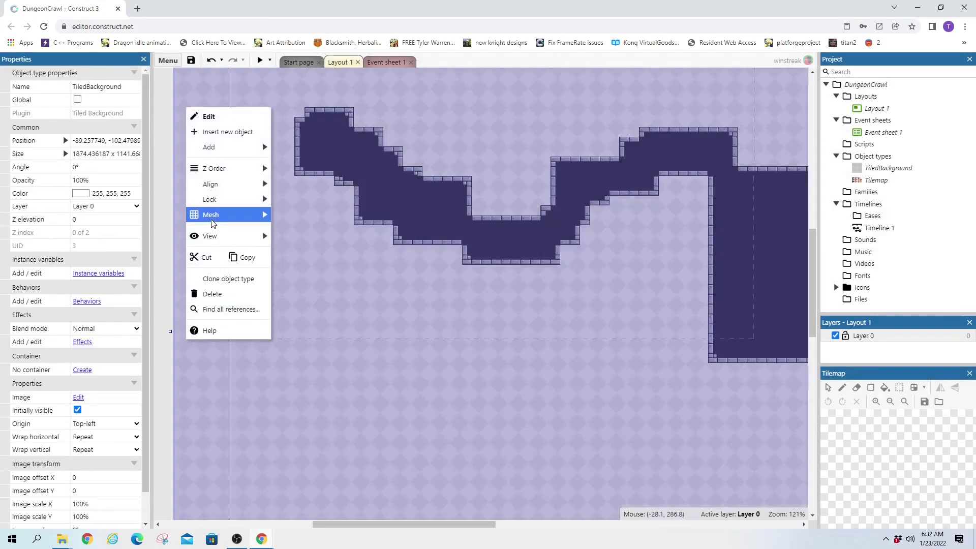
{"action": "left_click", "coordinate": [289, 200]}
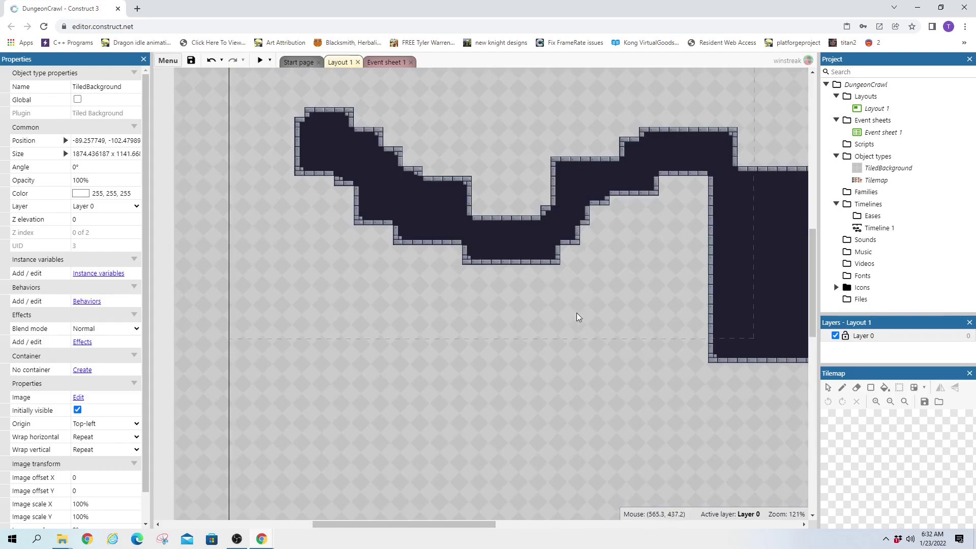
{"action": "scroll", "coordinate": [471, 510], "scroll_direction": "up", "scroll_amount": 4}
{"action": "left_click_drag", "start_coordinate": [446, 522], "coordinate": [477, 410]}
{"action": "scroll", "coordinate": [393, 450], "scroll_direction": "down", "scroll_amount": 2}
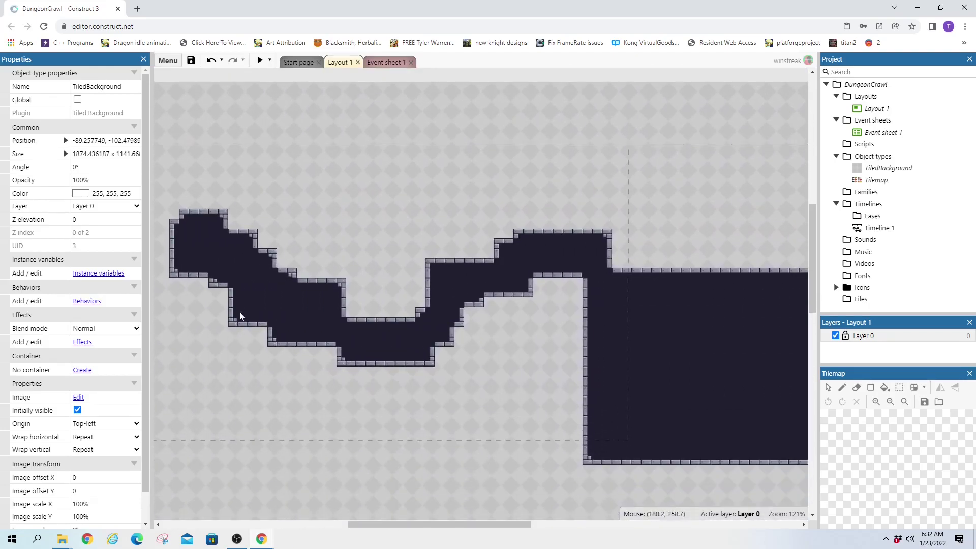
{"action": "left_click_drag", "start_coordinate": [451, 526], "coordinate": [432, 526]}
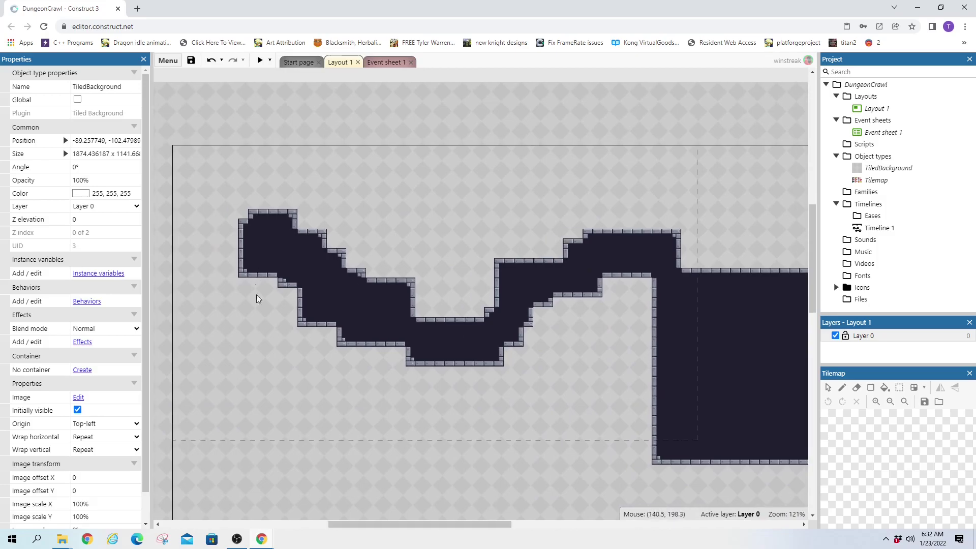
{"action": "left_click", "coordinate": [275, 273]}
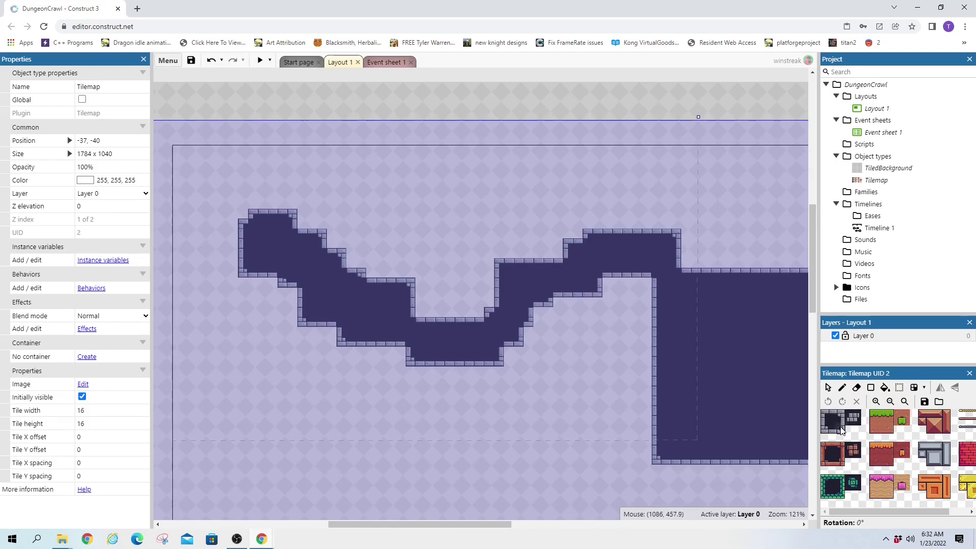
- Open the first wall tile in the Tile Editor and add two collision polygon points
{"action": "double_click", "coordinate": [826, 418]}
{"action": "scroll", "coordinate": [603, 487], "scroll_direction": "right", "scroll_amount": 3}
{"action": "scroll", "coordinate": [595, 375], "scroll_direction": "down", "scroll_amount": 4}
{"action": "scroll", "coordinate": [569, 356], "scroll_direction": "up", "scroll_amount": 2}
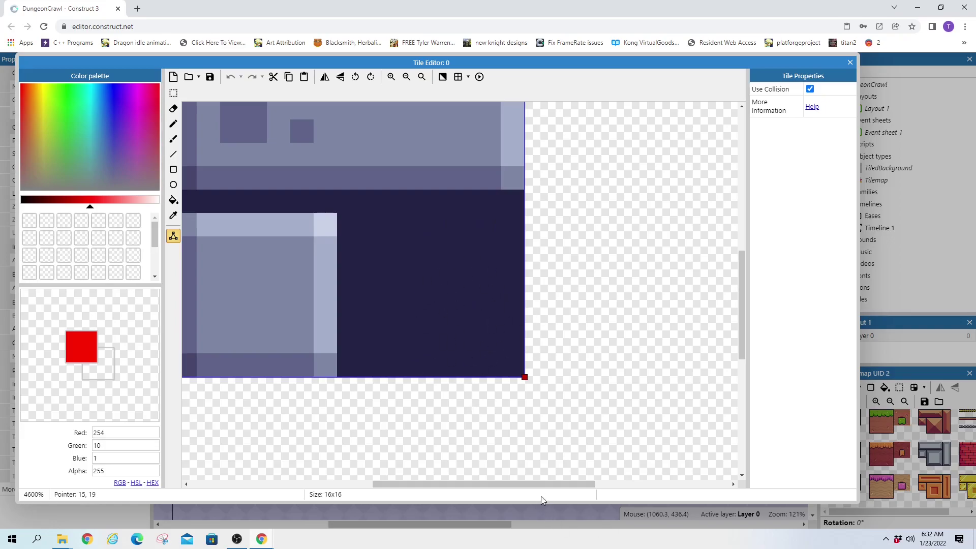
{"action": "scroll", "coordinate": [542, 496], "scroll_direction": "left", "scroll_amount": 2}
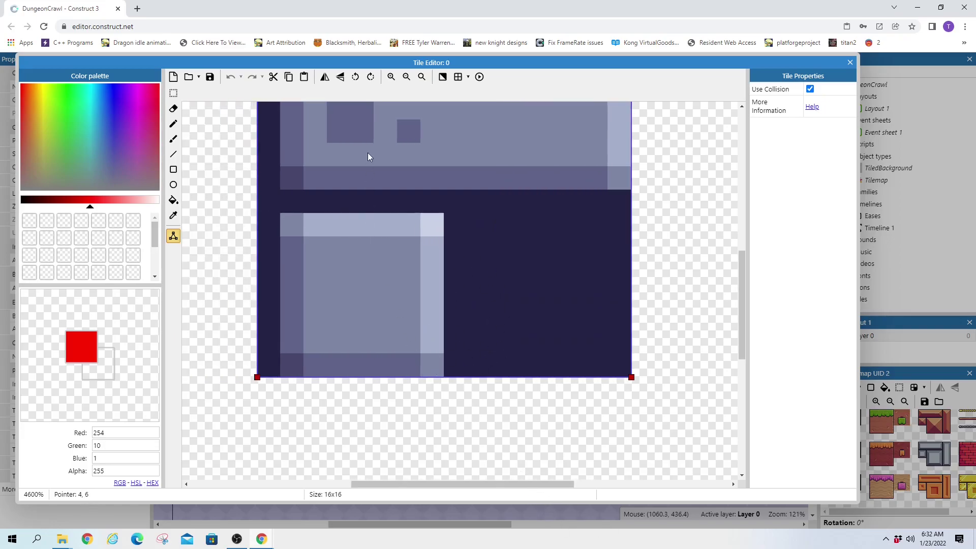
{"action": "right_click", "coordinate": [632, 378]}
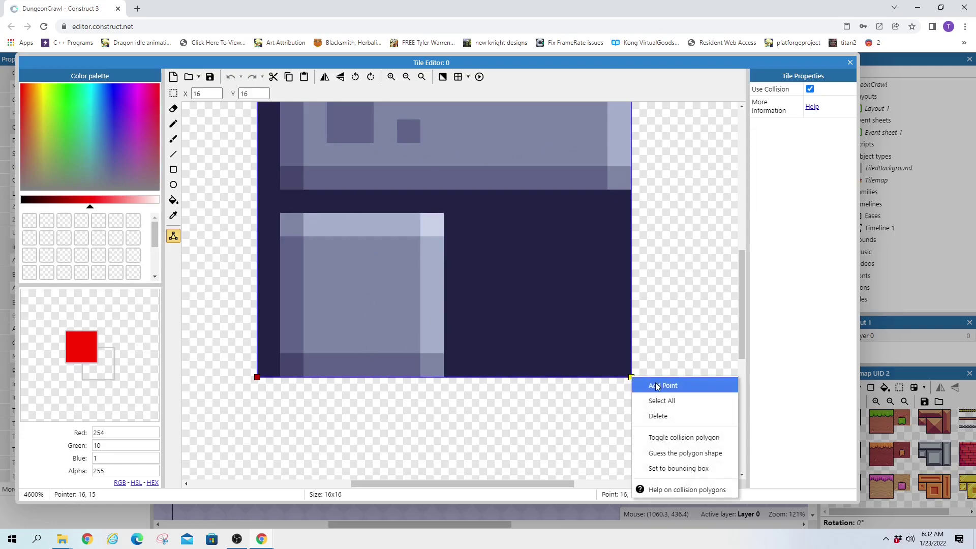
{"action": "left_click", "coordinate": [656, 387]}
{"action": "right_click", "coordinate": [631, 378]}
{"action": "left_click", "coordinate": [646, 388]}
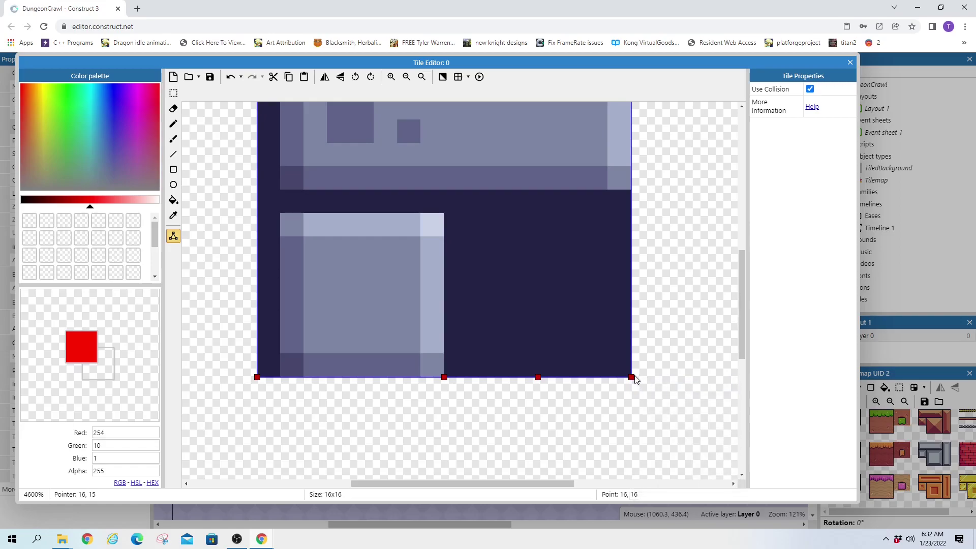
- Raise the new point and the bottom-right collision corner to mid-height, then close the editor
{"action": "left_click_drag", "start_coordinate": [534, 384], "coordinate": [444, 195]}
{"action": "left_click_drag", "start_coordinate": [632, 378], "coordinate": [631, 192]}
{"action": "scroll", "coordinate": [667, 204], "scroll_direction": "up", "scroll_amount": 3}
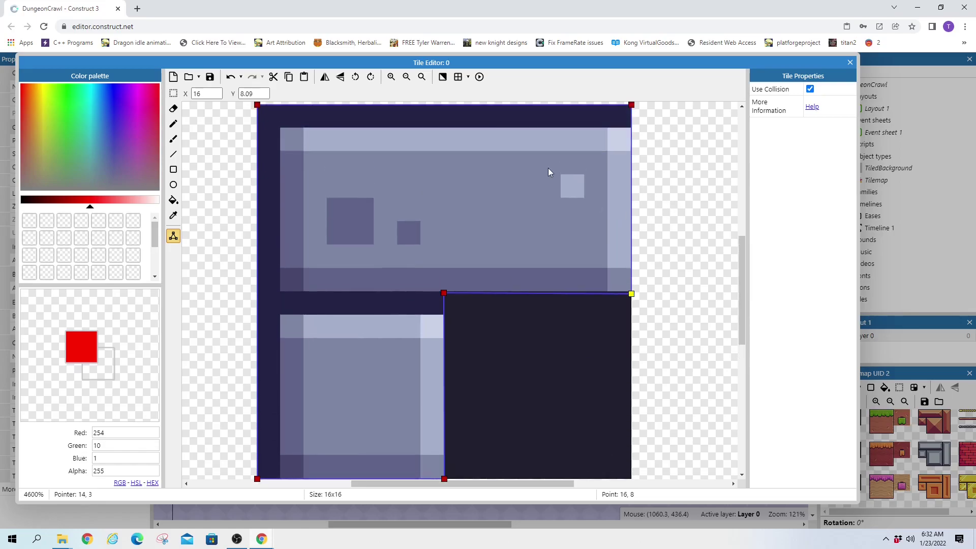
{"action": "left_click", "coordinate": [406, 77]}
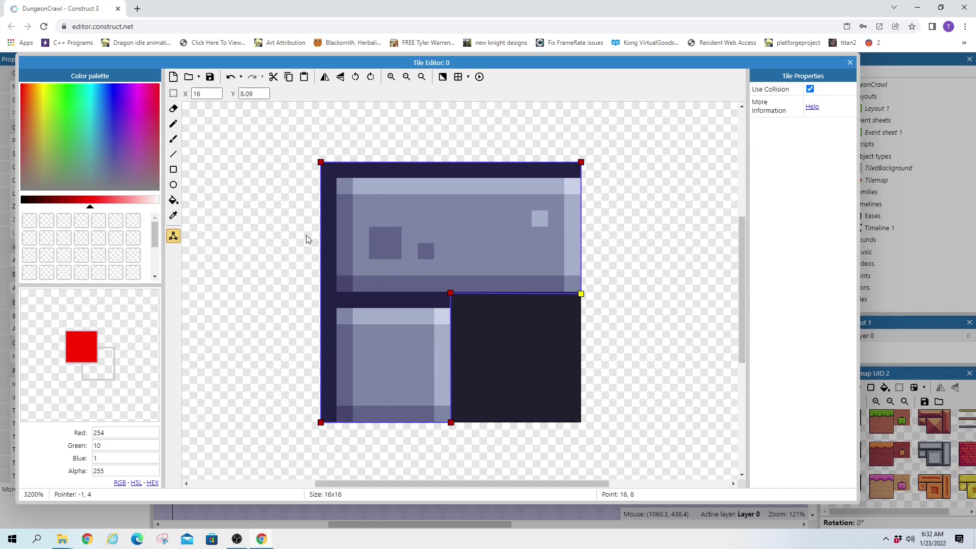
{"action": "left_click", "coordinate": [849, 62]}
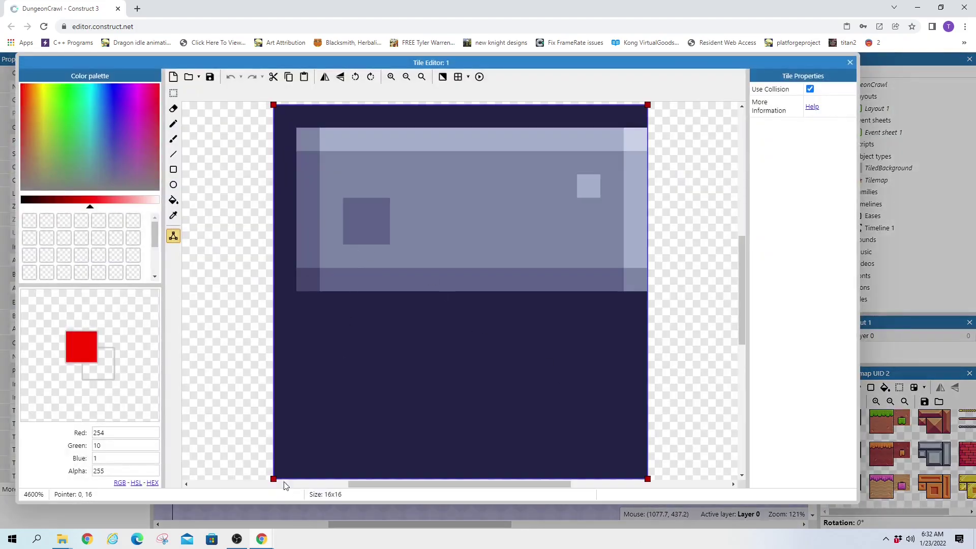
- Move the next tile's bottom collision points up its left and right edges
{"action": "left_click_drag", "start_coordinate": [274, 479], "coordinate": [255, 293]}
{"action": "left_click", "coordinate": [651, 481]}
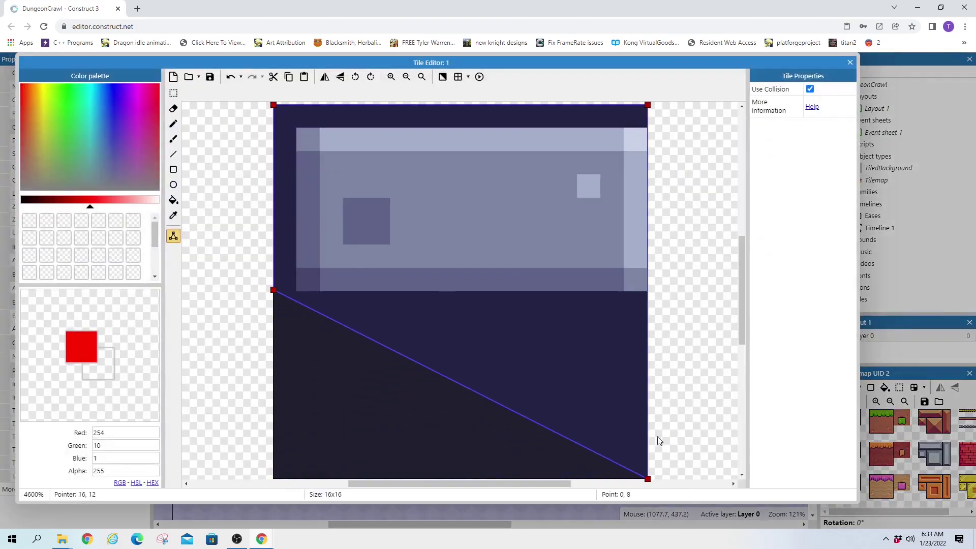
{"action": "left_click_drag", "start_coordinate": [647, 479], "coordinate": [648, 293]}
{"action": "left_click", "coordinate": [850, 62]}
- Reshape another tile's collision polygon, pulling its left and bottom points in to the wall
{"action": "double_click", "coordinate": [934, 454]}
{"action": "right_click", "coordinate": [315, 356]}
{"action": "left_click", "coordinate": [388, 468]}
{"action": "left_click_drag", "start_coordinate": [274, 385], "coordinate": [320, 431]}
{"action": "left_click_drag", "start_coordinate": [273, 478], "coordinate": [460, 478]}
{"action": "right_click", "coordinate": [322, 425]}
{"action": "left_click", "coordinate": [340, 320]}
{"action": "left_click_drag", "start_coordinate": [311, 413], "coordinate": [459, 429]}
{"action": "left_click", "coordinate": [849, 62]}
- Pull tile 22's right-side collision points in to match the wall
{"action": "double_click", "coordinate": [934, 453]}
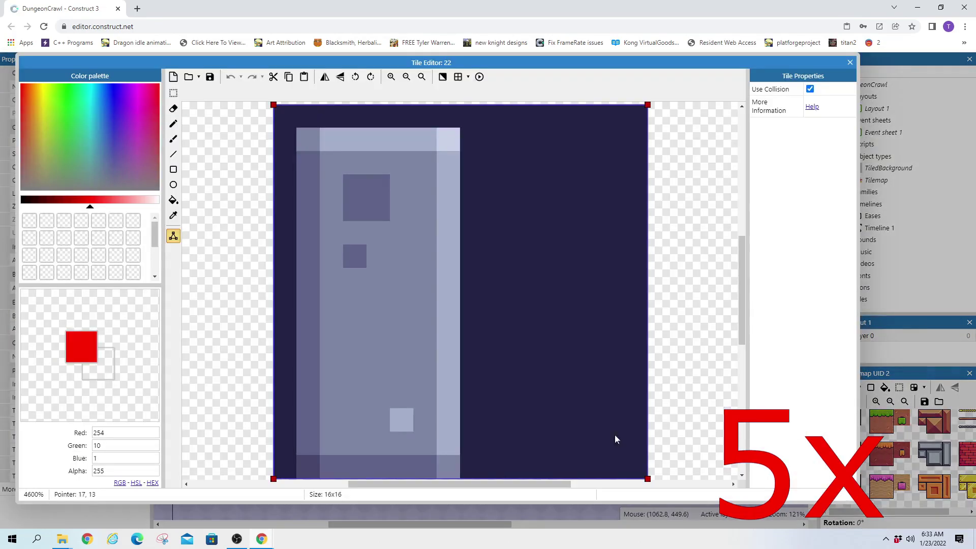
{"action": "left_click_drag", "start_coordinate": [647, 479], "coordinate": [459, 479]}
{"action": "left_click_drag", "start_coordinate": [647, 105], "coordinate": [497, 108]}
{"action": "left_click", "coordinate": [850, 62]}
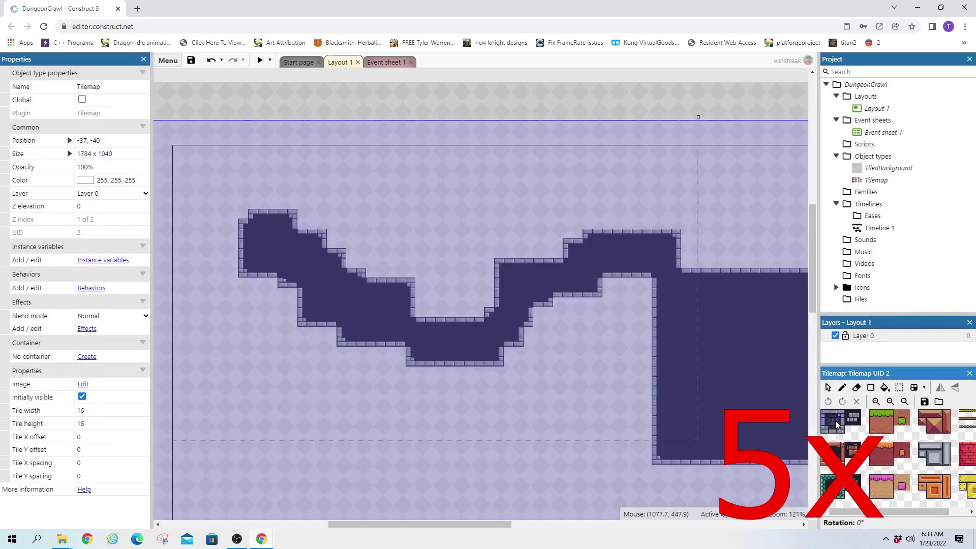
{"action": "double_click", "coordinate": [835, 420]}
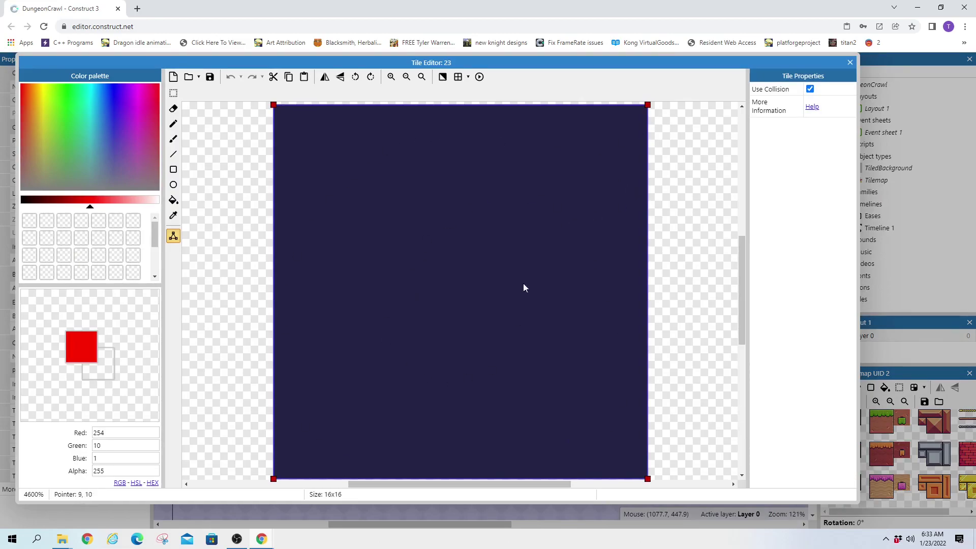
- Disable collisions for the plain dark floor tile and confirm it in the Tile Editor
{"action": "left_click", "coordinate": [849, 62]}
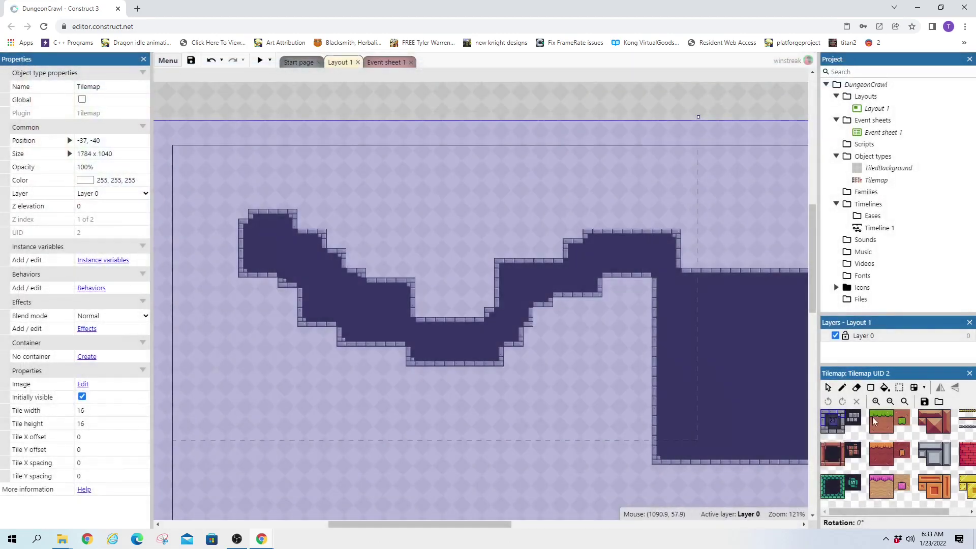
{"action": "right_click", "coordinate": [832, 424]}
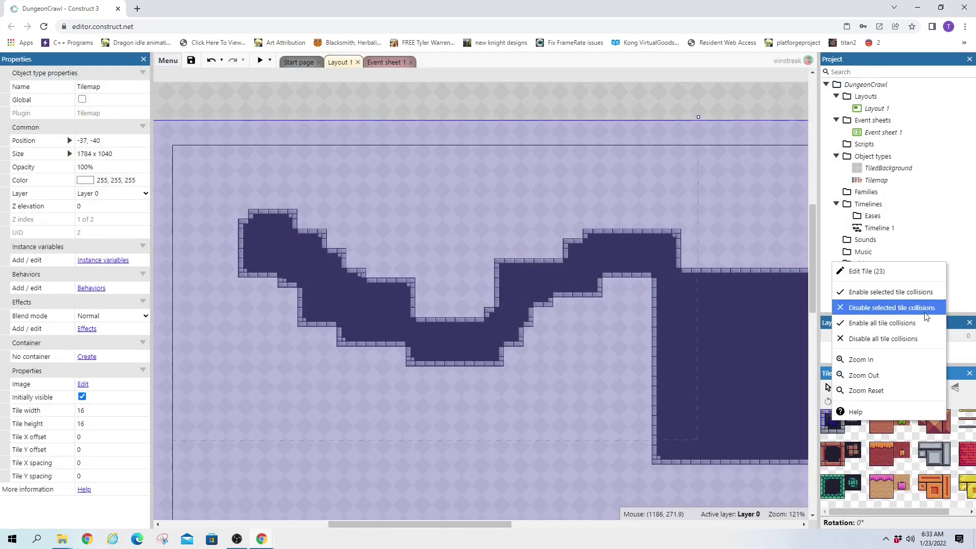
{"action": "left_click", "coordinate": [910, 308]}
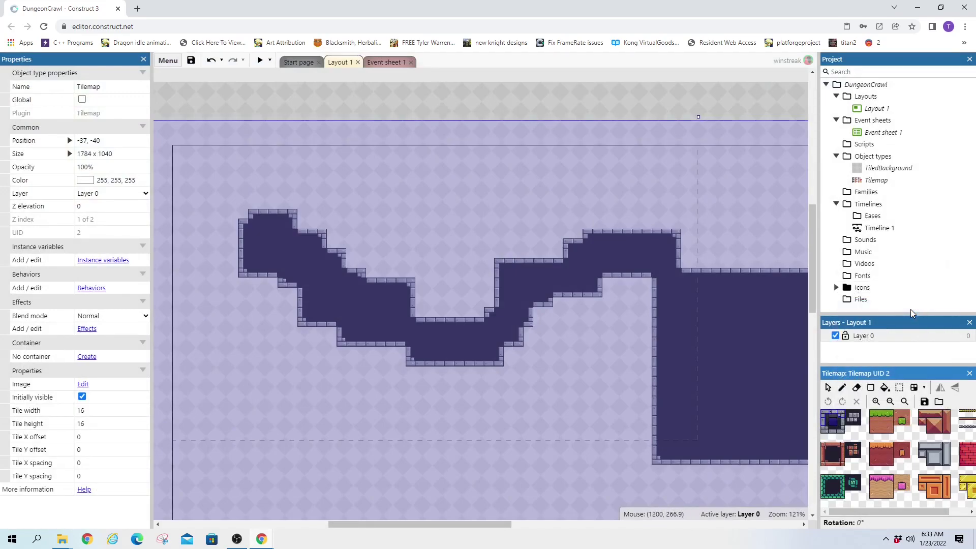
{"action": "double_click", "coordinate": [835, 419]}
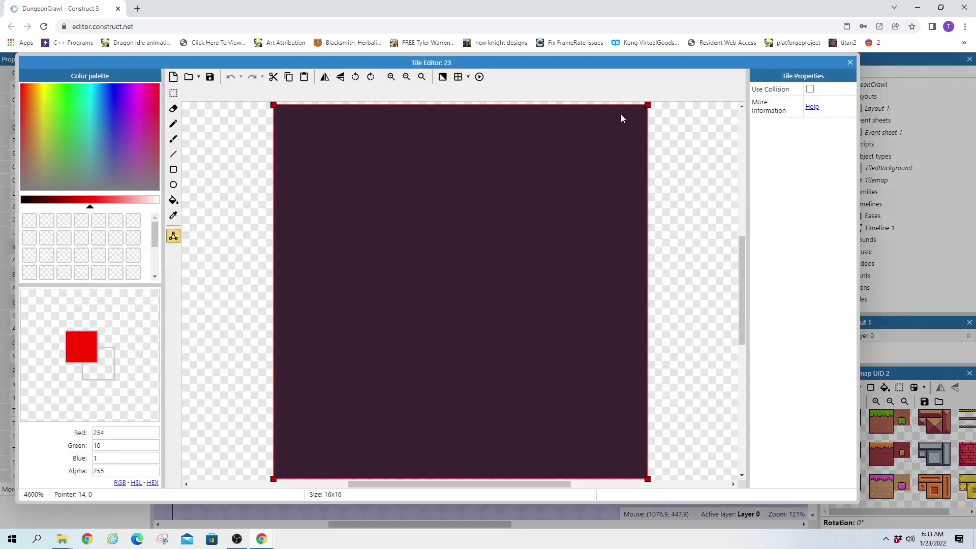
{"action": "left_click", "coordinate": [850, 62]}
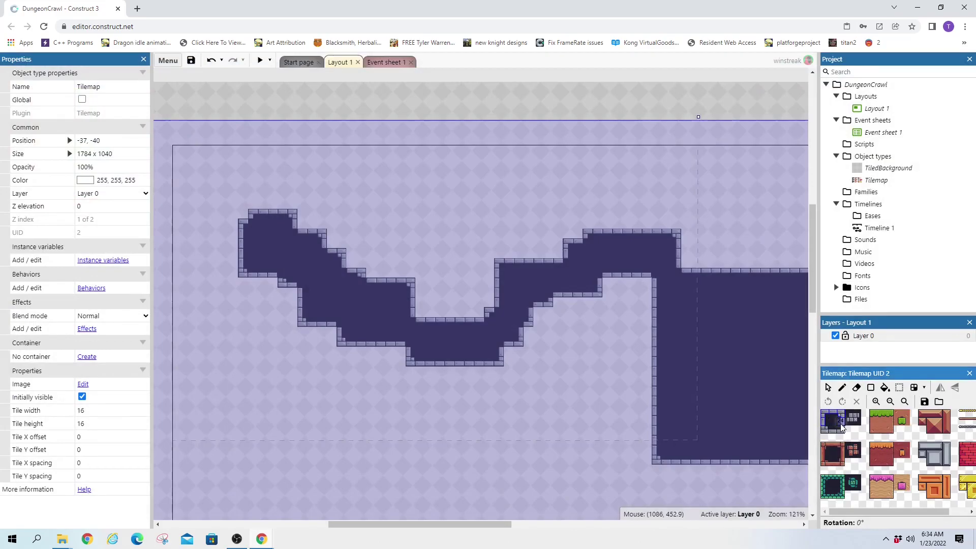
- Reshape the collision polygons of tile 24 and tile 44, notching tile 44 with an added point
{"action": "double_click", "coordinate": [841, 427]}
{"action": "left_click_drag", "start_coordinate": [273, 105], "coordinate": [460, 104]}
{"action": "left_click", "coordinate": [850, 62]}
{"action": "double_click", "coordinate": [934, 453]}
{"action": "right_click", "coordinate": [647, 105]}
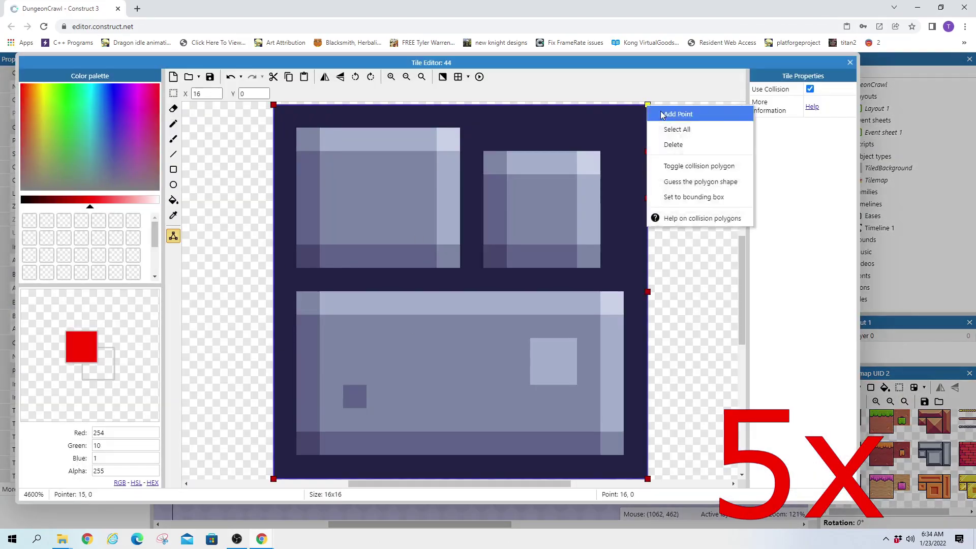
{"action": "left_click", "coordinate": [665, 115]}
{"action": "left_click_drag", "start_coordinate": [648, 125], "coordinate": [601, 288]}
{"action": "left_click", "coordinate": [850, 62]}
- Lower the top collision points of tiles 45 and 46 down to the wall tops
{"action": "double_click", "coordinate": [966, 454]}
{"action": "left_click_drag", "start_coordinate": [273, 105], "coordinate": [273, 292]}
{"action": "left_click_drag", "start_coordinate": [647, 105], "coordinate": [647, 285]}
{"action": "left_click", "coordinate": [849, 62]}
{"action": "double_click", "coordinate": [965, 454]}
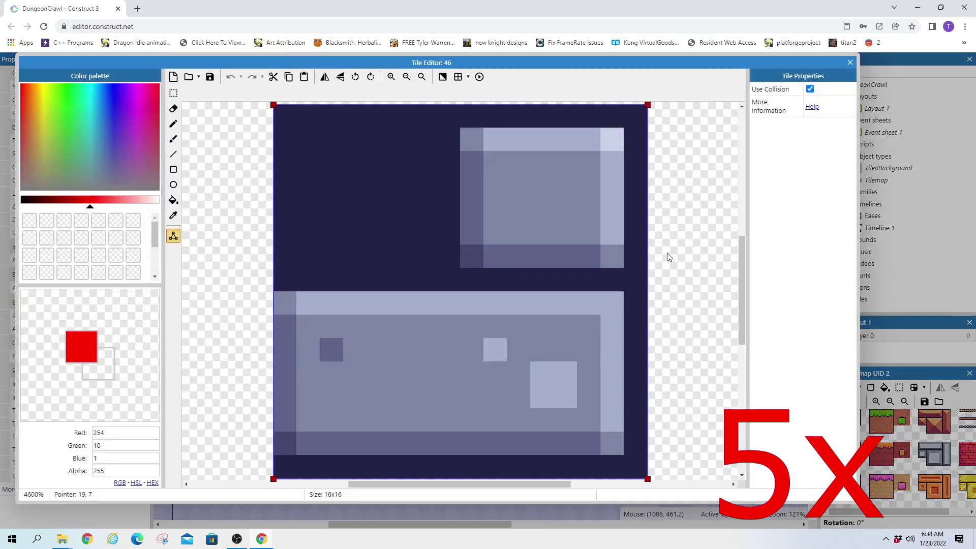
{"action": "left_click_drag", "start_coordinate": [273, 105], "coordinate": [273, 291]}
{"action": "left_click_drag", "start_coordinate": [321, 105], "coordinate": [455, 288]}
{"action": "left_click_drag", "start_coordinate": [367, 104], "coordinate": [455, 288]}
{"action": "left_click", "coordinate": [850, 63]}
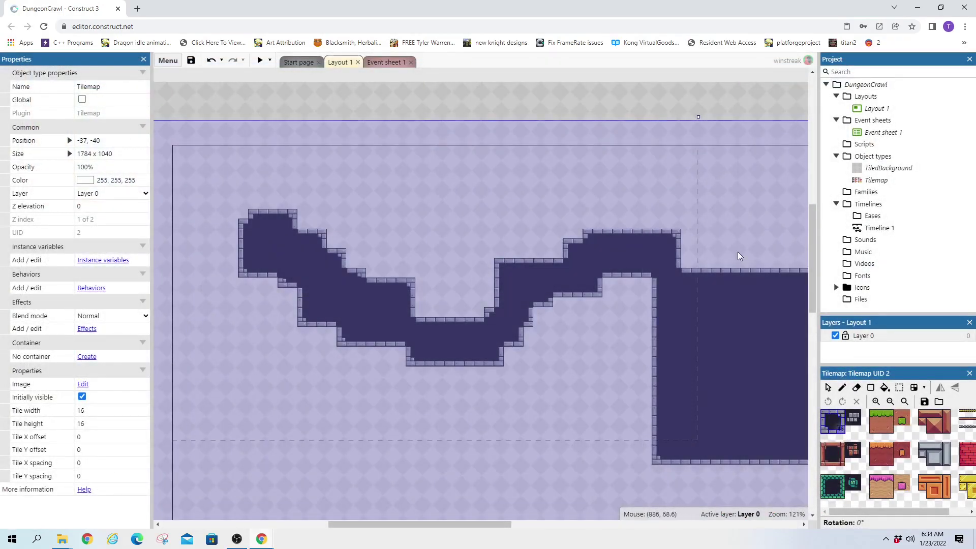
- Select the Tilemap object type and add the Solid behavior from its Behaviors list
{"action": "left_click", "coordinate": [658, 97]}
{"action": "left_click", "coordinate": [876, 180]}
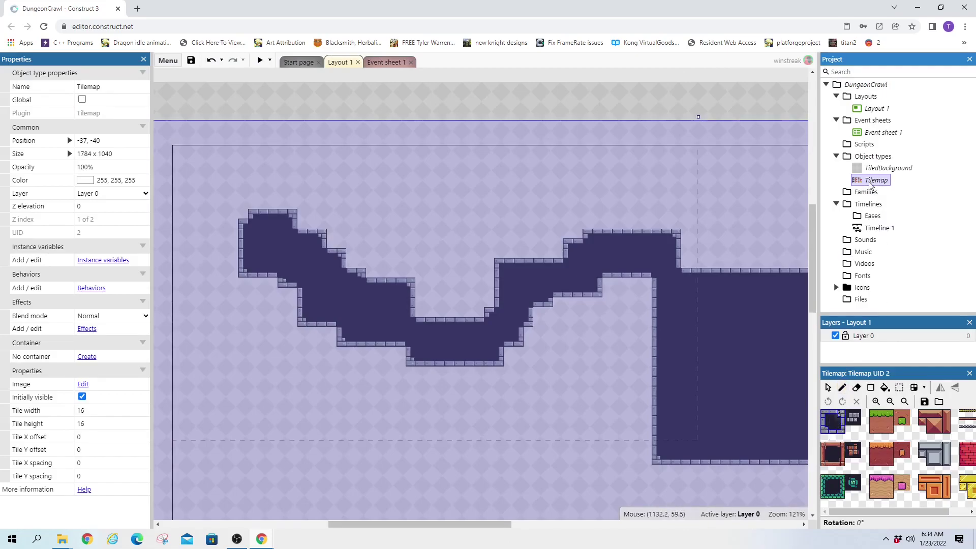
{"action": "left_click", "coordinate": [91, 288]}
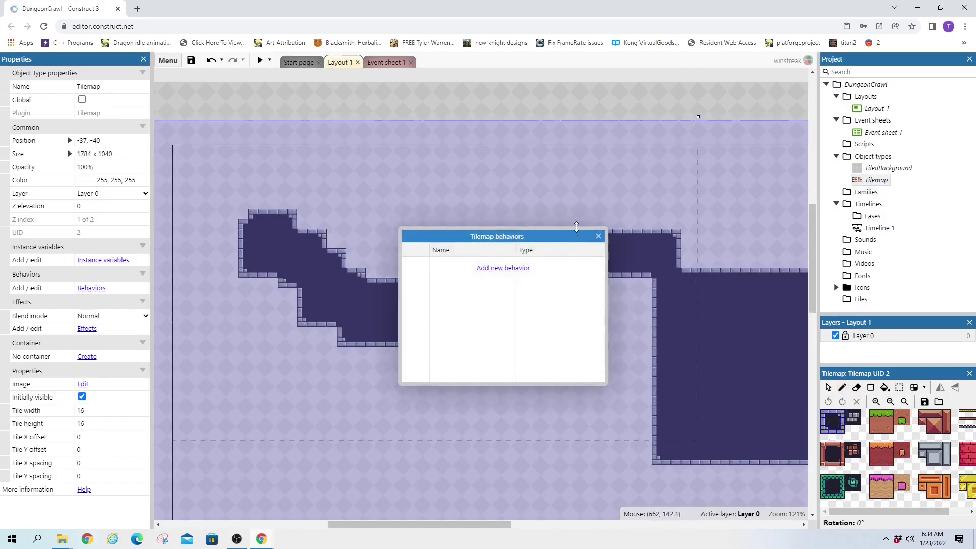
{"action": "left_click", "coordinate": [511, 268]}
{"action": "double_click", "coordinate": [375, 223]}
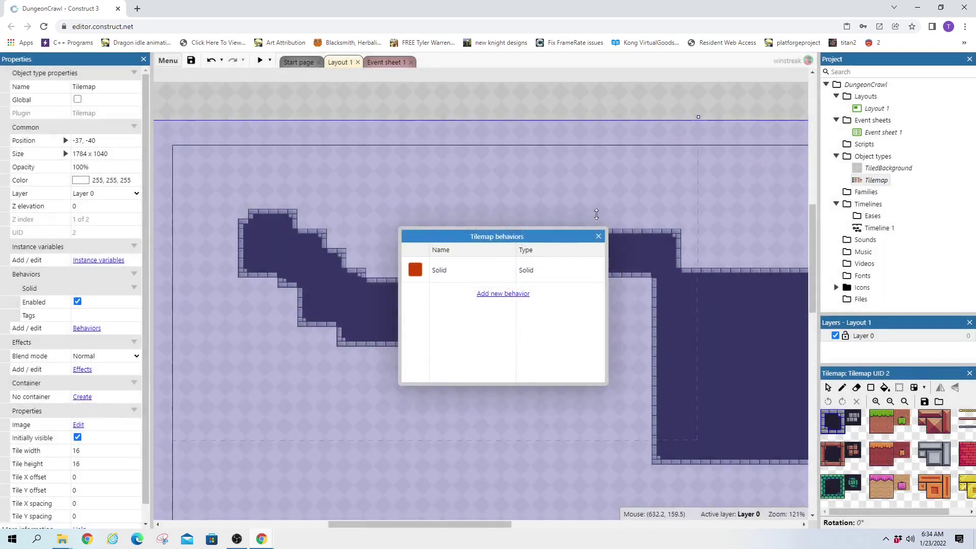
{"action": "left_click", "coordinate": [598, 235]}
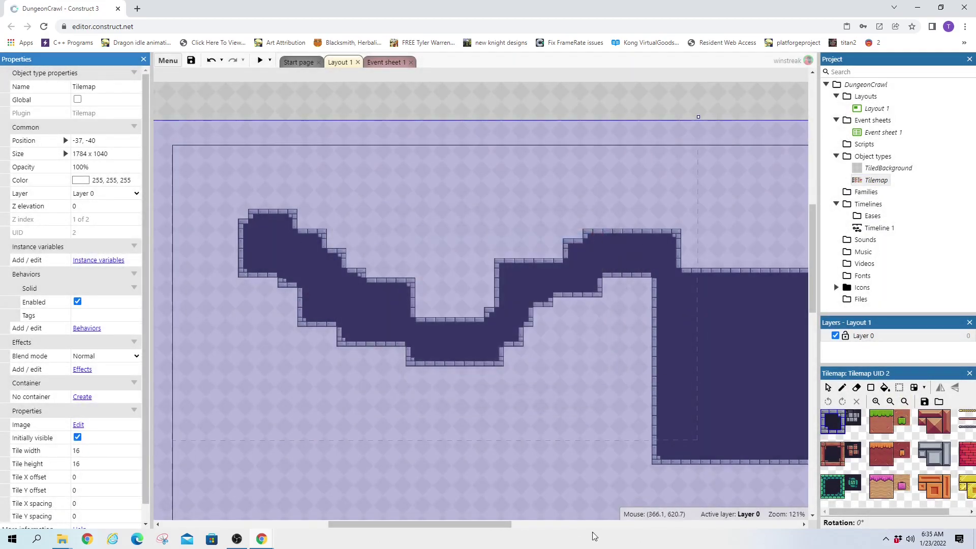
{"action": "left_click_drag", "start_coordinate": [493, 524], "coordinate": [522, 546]}
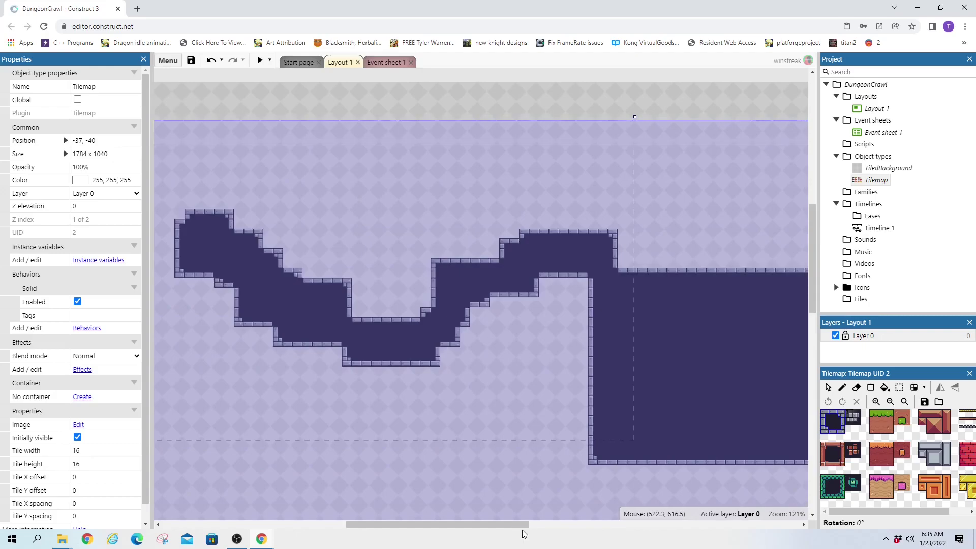